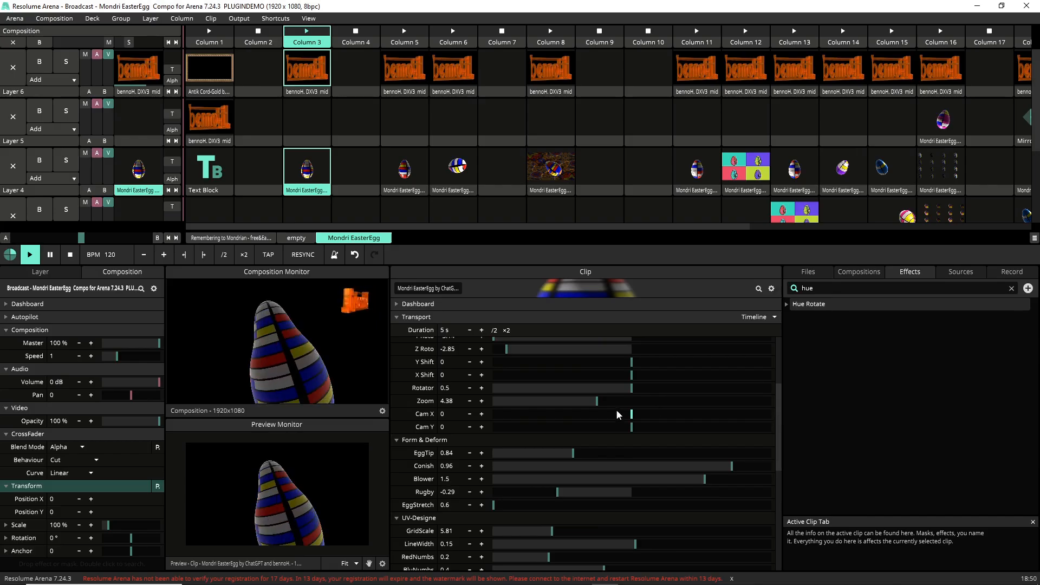
# Set the Column 3 egg clip's Zoom to about 7.18 and its Y Shift to about 131
pyautogui.moveTo(598, 405)
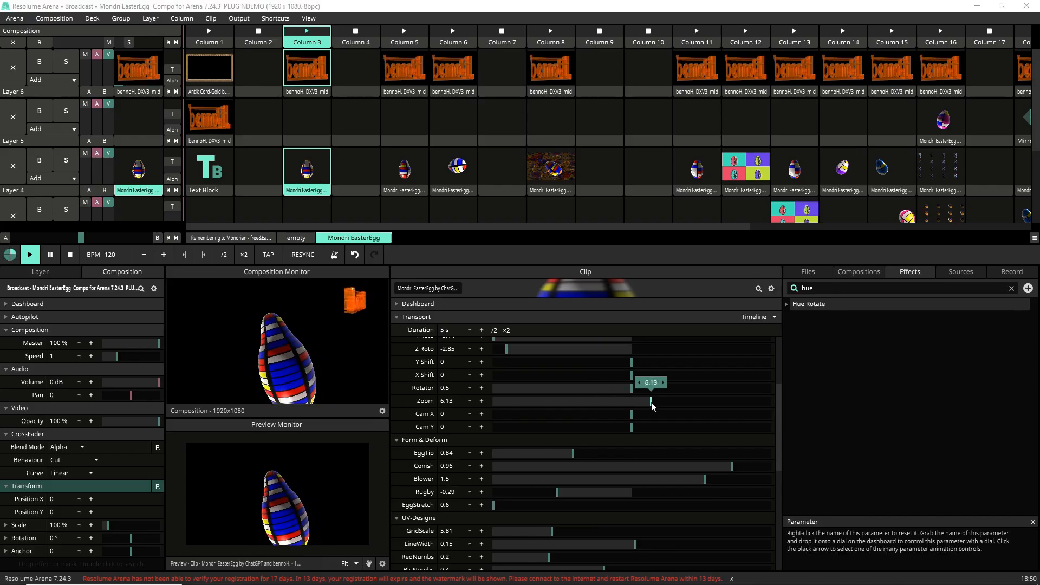
pyautogui.moveTo(652, 403); pyautogui.dragTo(683, 413)
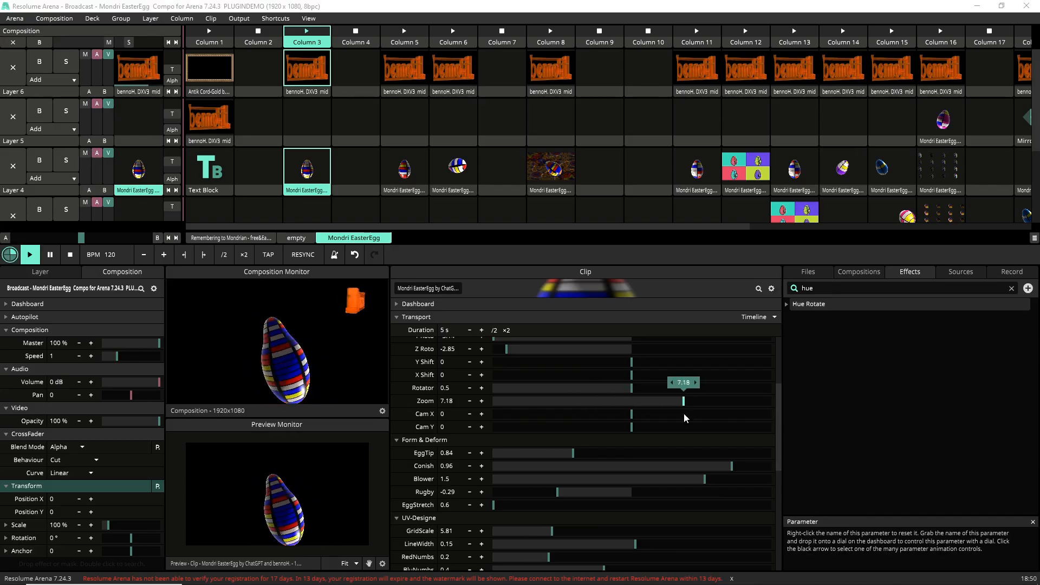
pyautogui.moveTo(632, 368); pyautogui.dragTo(642, 368)
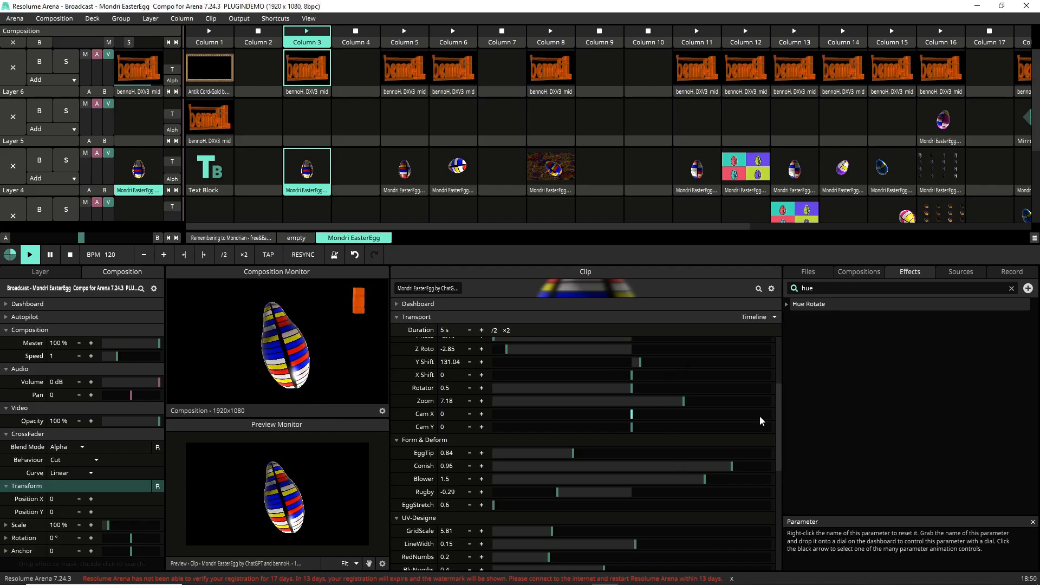
# Deform the egg into a near-sphere with Rugby -0.09, EggStretch 0.91, Conish 0.08 and Blower 0.2
pyautogui.moveTo(779, 411); pyautogui.dragTo(778, 432)
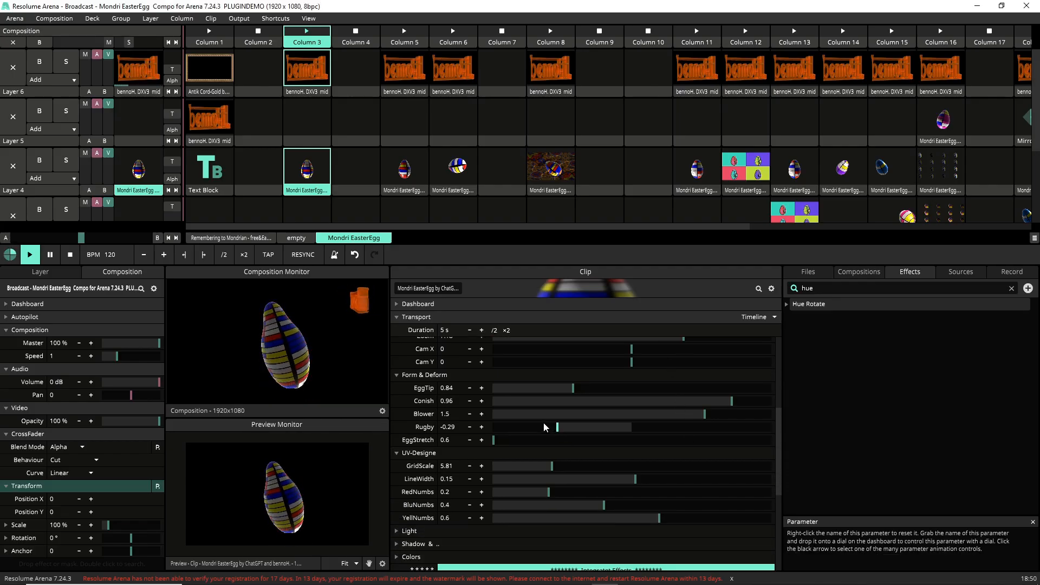
pyautogui.moveTo(558, 429); pyautogui.dragTo(610, 428)
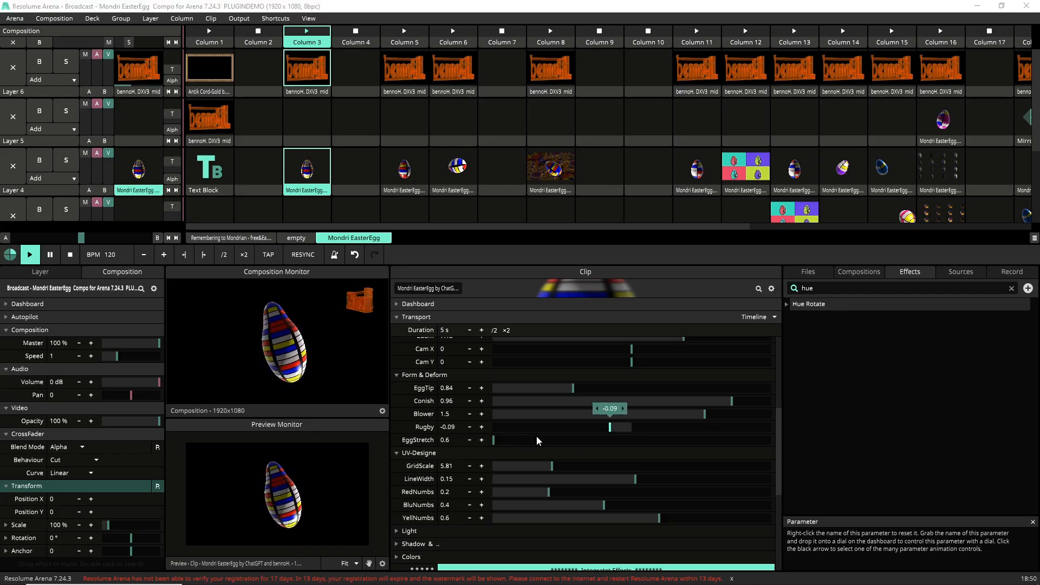
pyautogui.moveTo(493, 440); pyautogui.dragTo(548, 456)
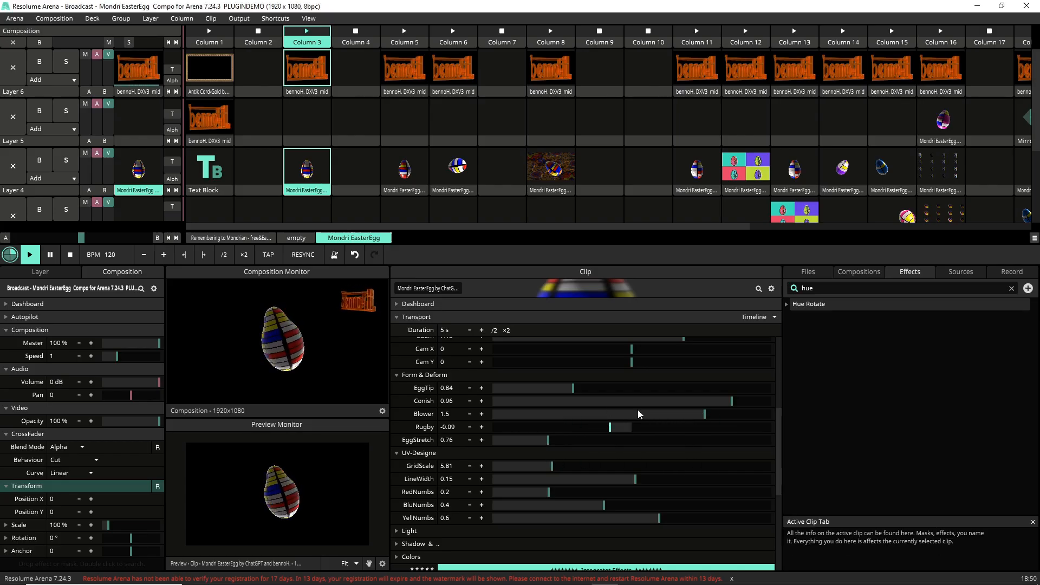
pyautogui.moveTo(732, 402); pyautogui.dragTo(470, 447)
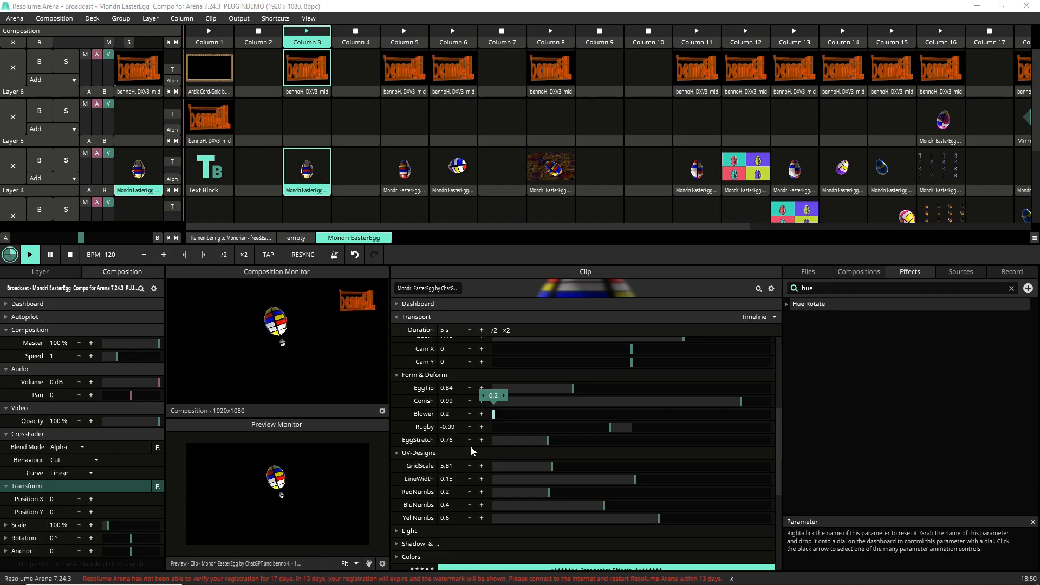
pyautogui.moveTo(243, 410); pyautogui.dragTo(292, 338)
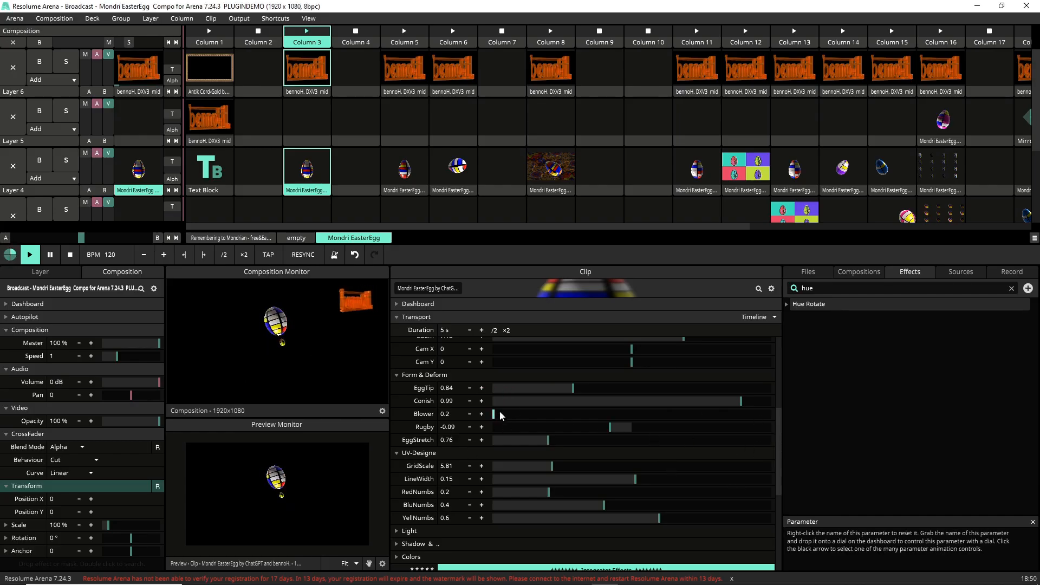
pyautogui.moveTo(741, 401); pyautogui.dragTo(603, 450)
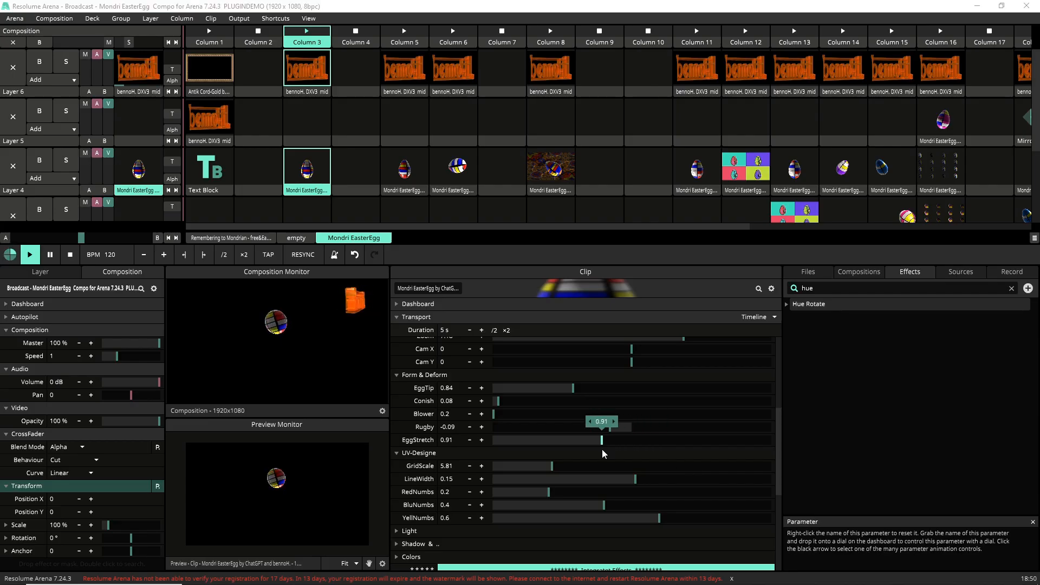
# Enlarge the near-spherical shape in the frame by setting its Zoom to 3.15
pyautogui.moveTo(779, 446); pyautogui.dragTo(783, 409)
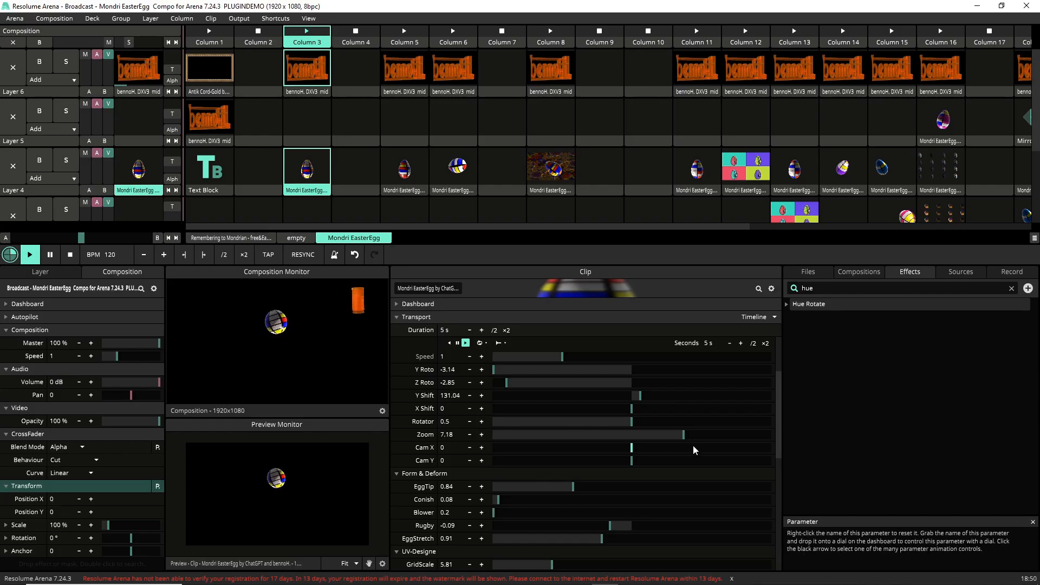
pyautogui.moveTo(675, 435); pyautogui.dragTo(561, 448)
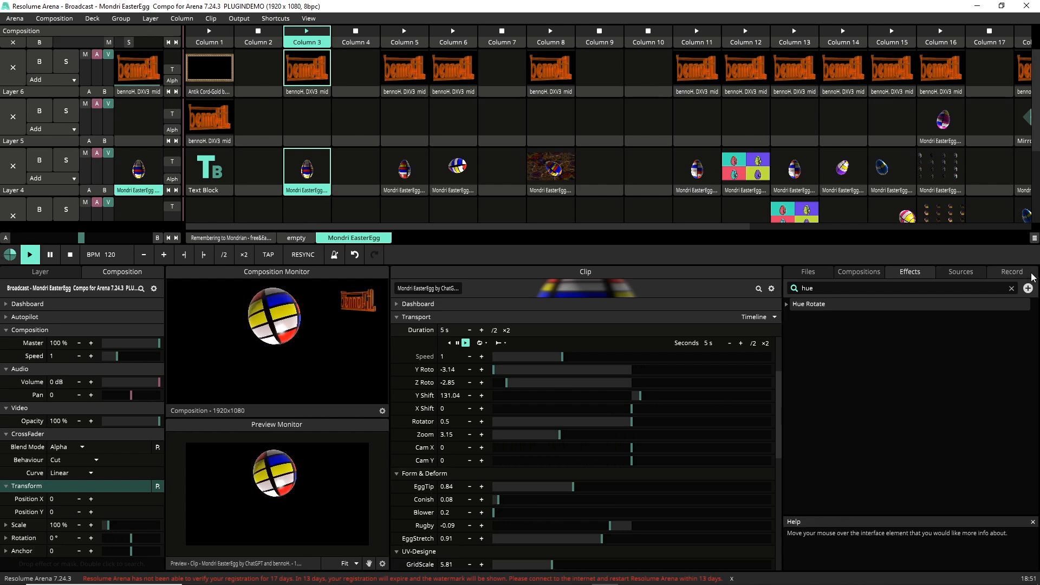
# Add a fresh Mondri EasterEgg video source to Layer 4 in Column 4 and start playing it
pyautogui.click(972, 273)
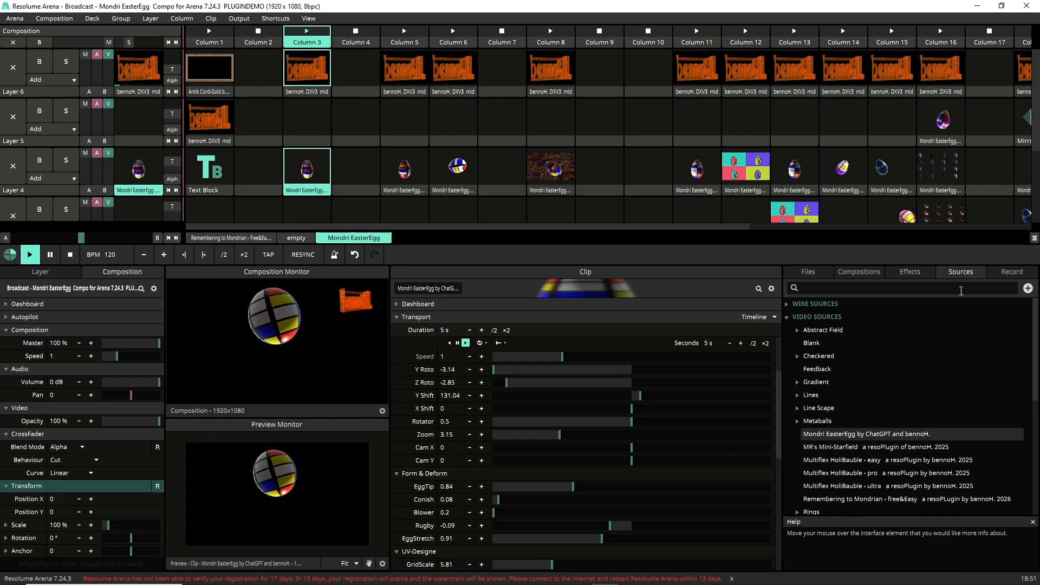
pyautogui.moveTo(860, 431); pyautogui.dragTo(347, 172)
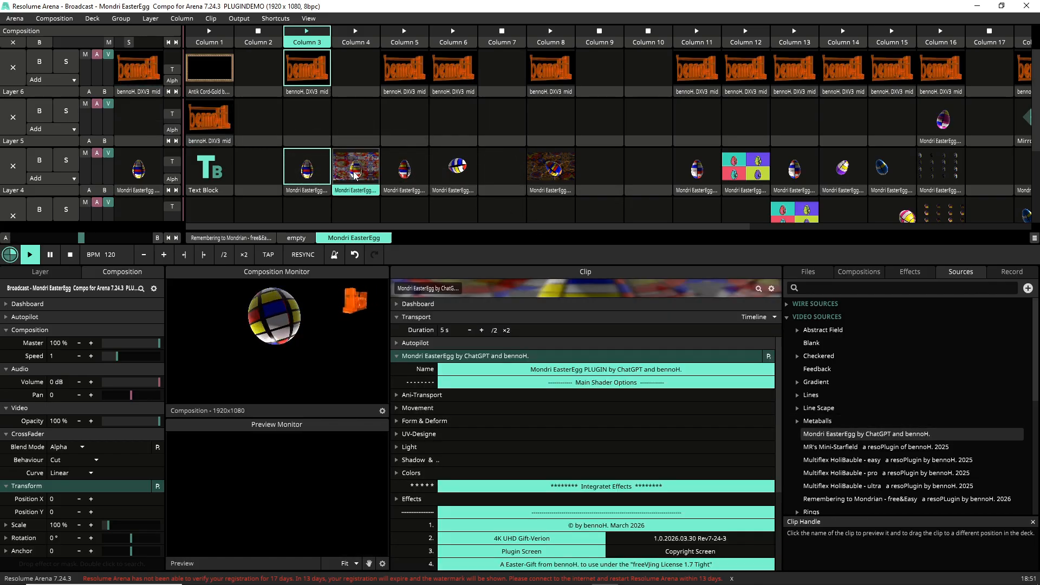
pyautogui.click(353, 172)
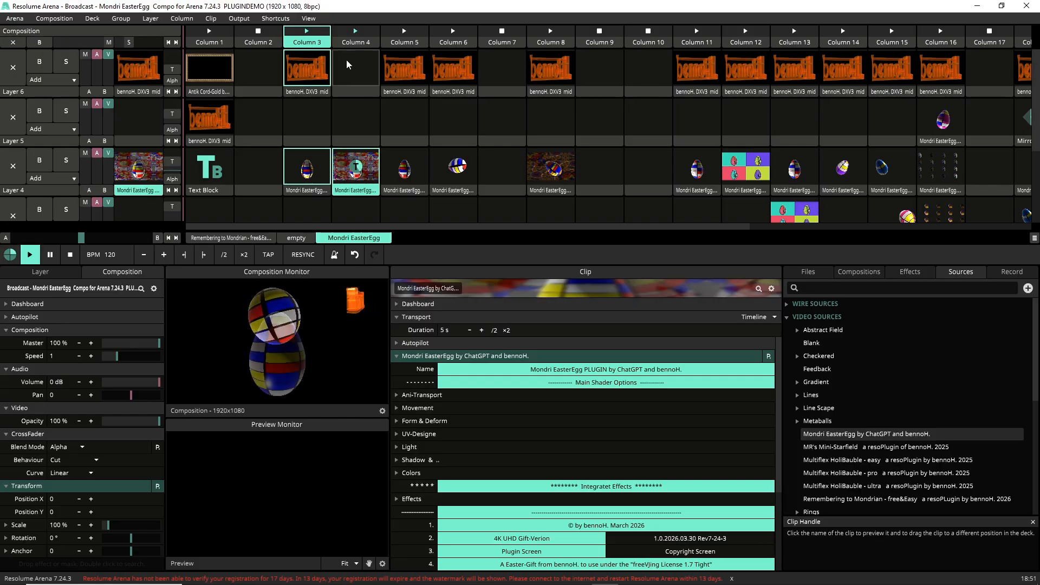
# Move the bennoH logo clip on Layer 6 from Column 3 to Column 4 and trigger it
pyautogui.moveTo(307, 97); pyautogui.dragTo(358, 53)
pyautogui.click(359, 53)
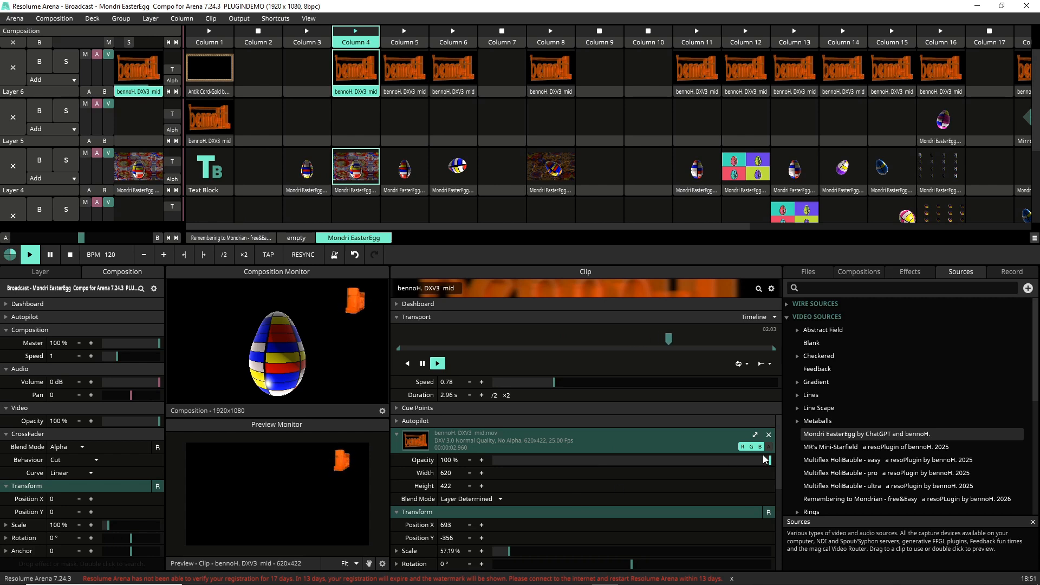
pyautogui.moveTo(781, 462); pyautogui.dragTo(778, 485)
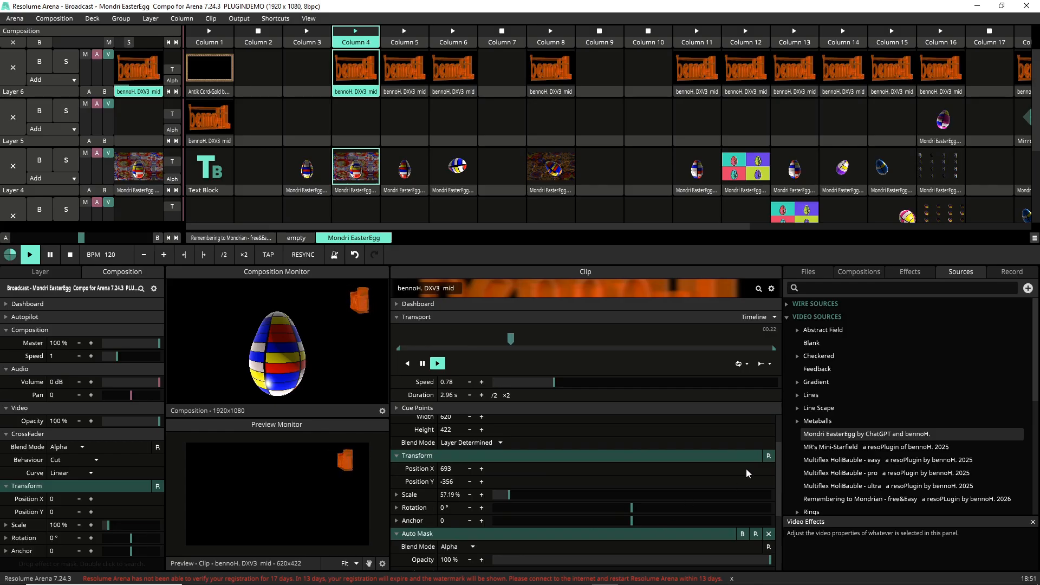
pyautogui.moveTo(778, 472)
pyautogui.mouseDown()
pyautogui.moveTo(781, 424)
pyautogui.moveTo(788, 466)
pyautogui.mouseUp()
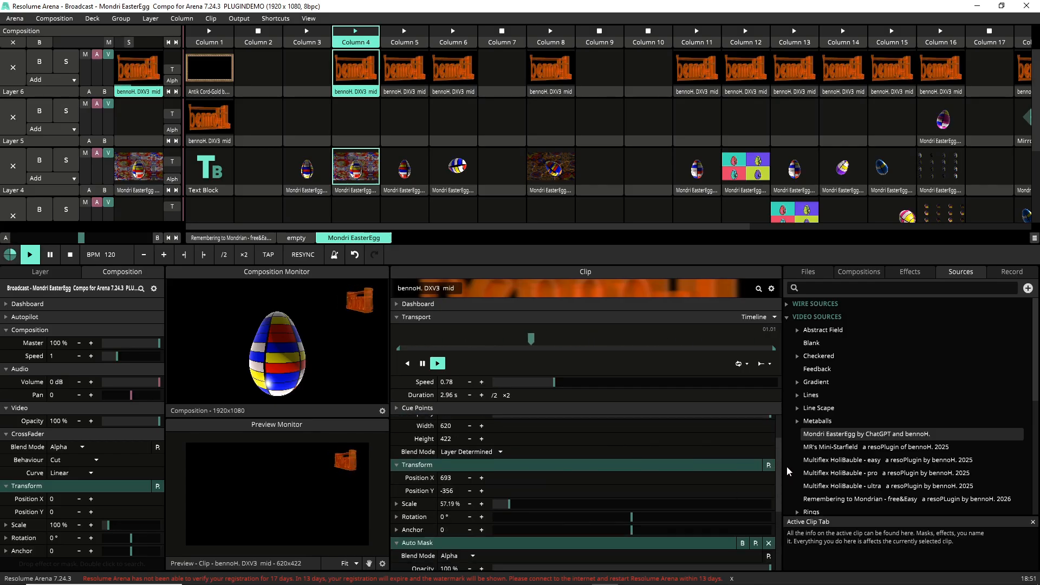
# Set the Column 4 egg clip's MasterSpeed to about 747 and its ColorSpeed to 1.92 in the Ani-Transport settings
pyautogui.click(342, 191)
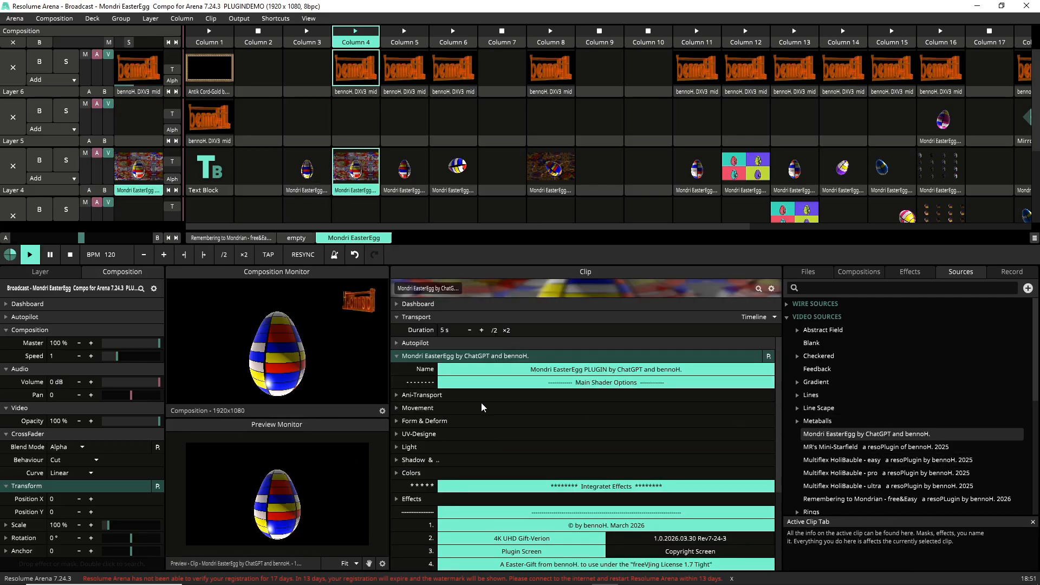
pyautogui.click(398, 396)
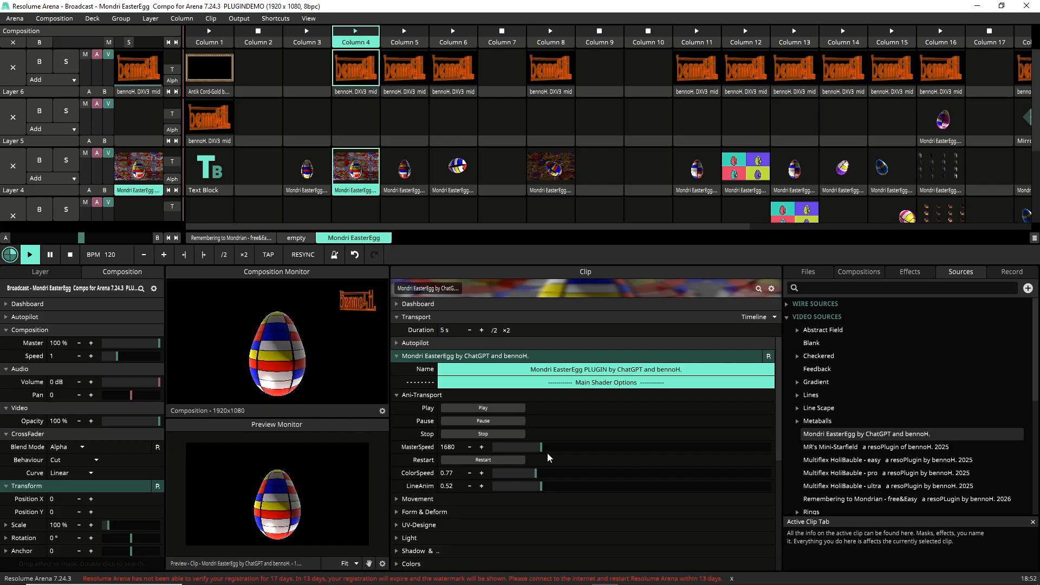
pyautogui.moveTo(545, 449); pyautogui.dragTo(510, 457)
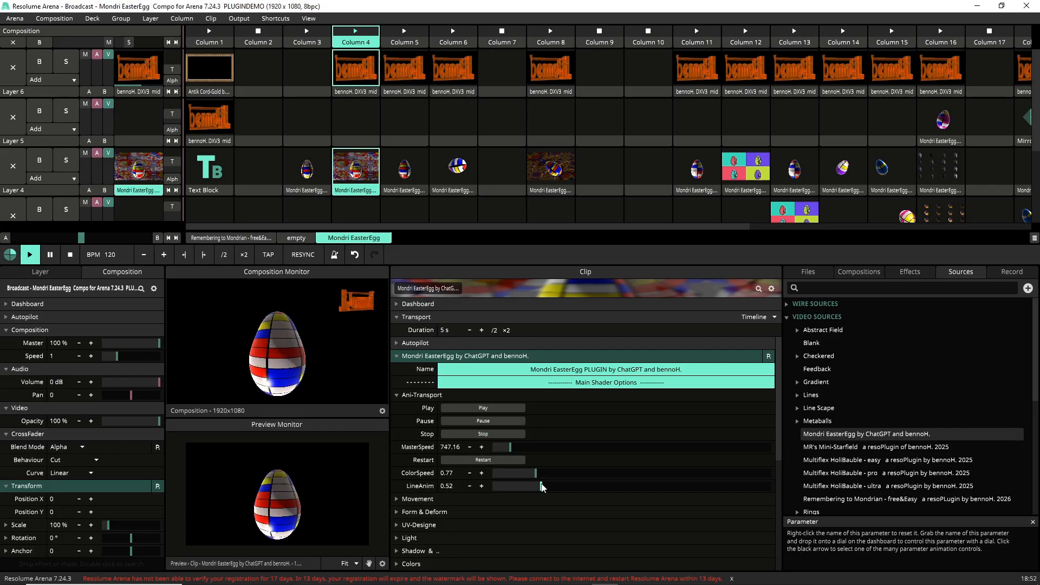
pyautogui.moveTo(538, 477); pyautogui.dragTo(598, 479)
# Make the egg's block pattern finer by setting GridScale to 11.26 in the UV-Designe settings
pyautogui.moveTo(778, 411); pyautogui.dragTo(787, 477)
pyautogui.click(398, 400)
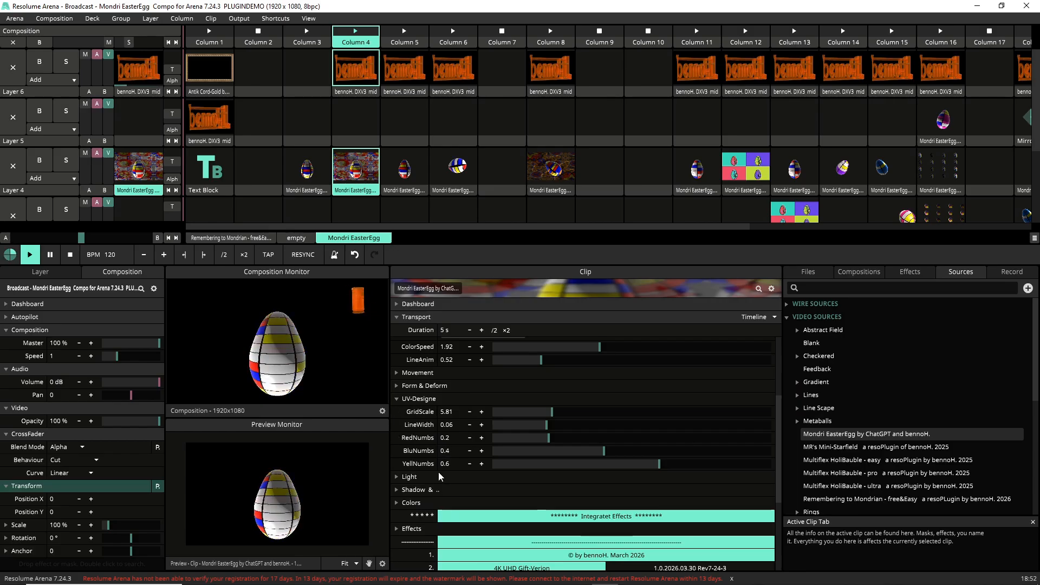
pyautogui.click(397, 398)
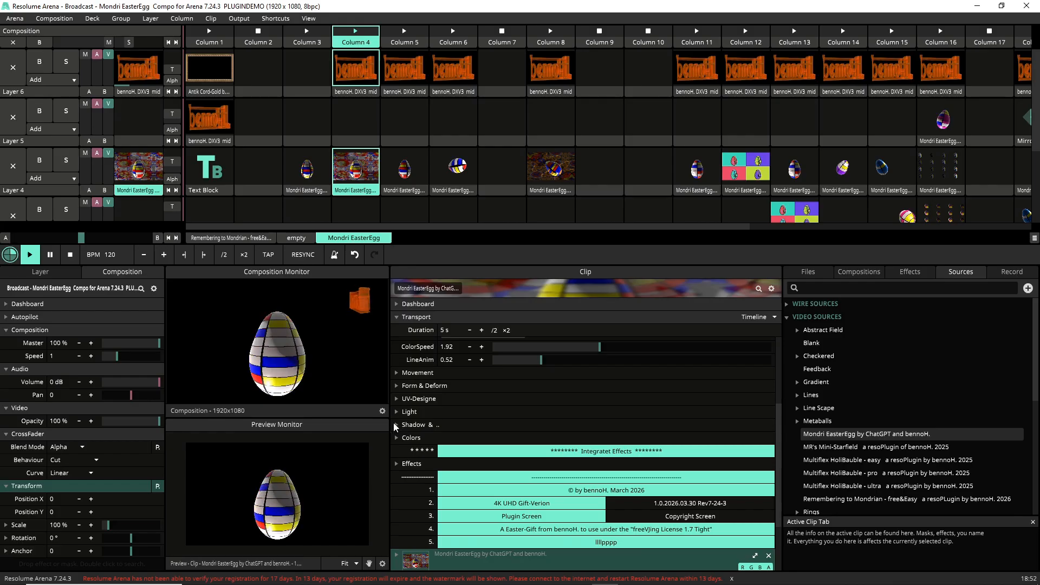
pyautogui.click(396, 412)
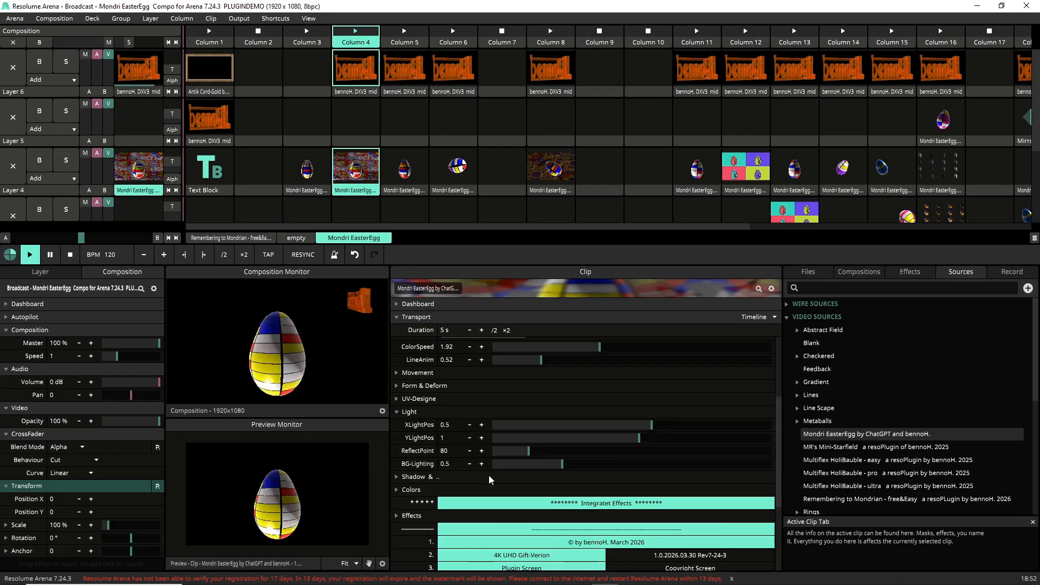
pyautogui.click(397, 398)
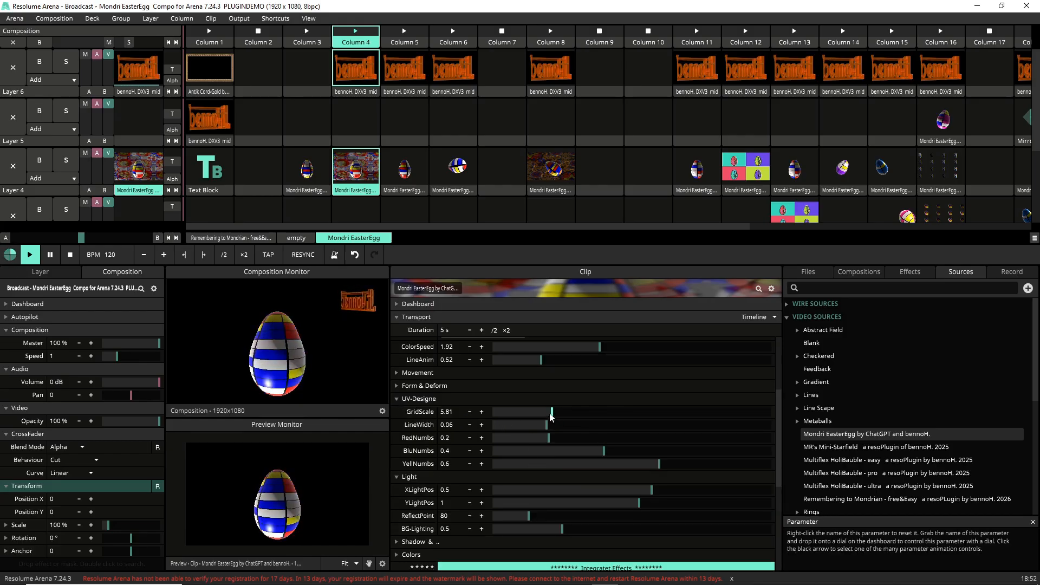
pyautogui.moveTo(552, 416); pyautogui.dragTo(638, 421)
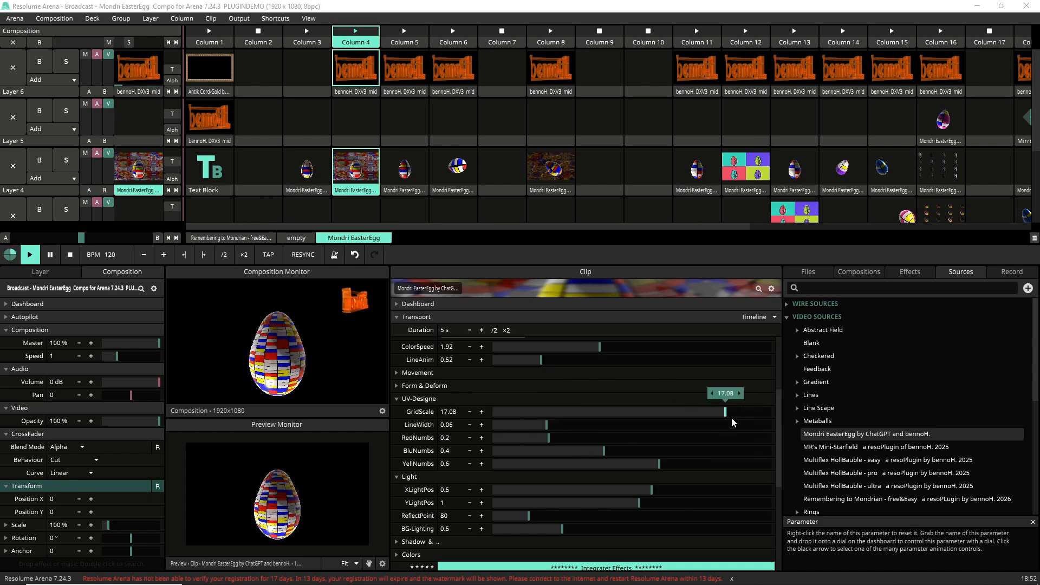
pyautogui.moveTo(731, 418); pyautogui.dragTo(662, 458)
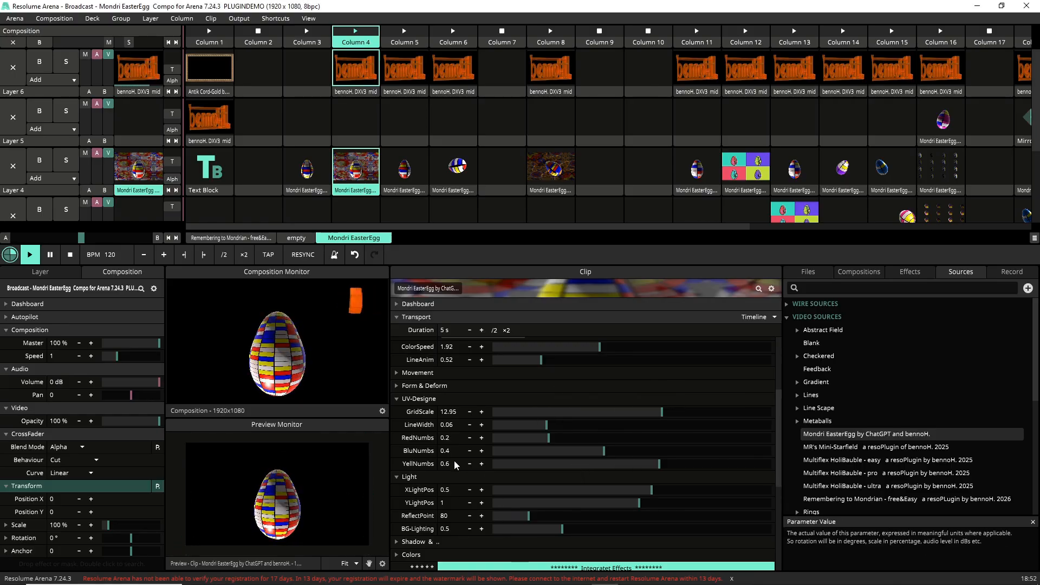
pyautogui.moveTo(649, 411); pyautogui.dragTo(636, 415)
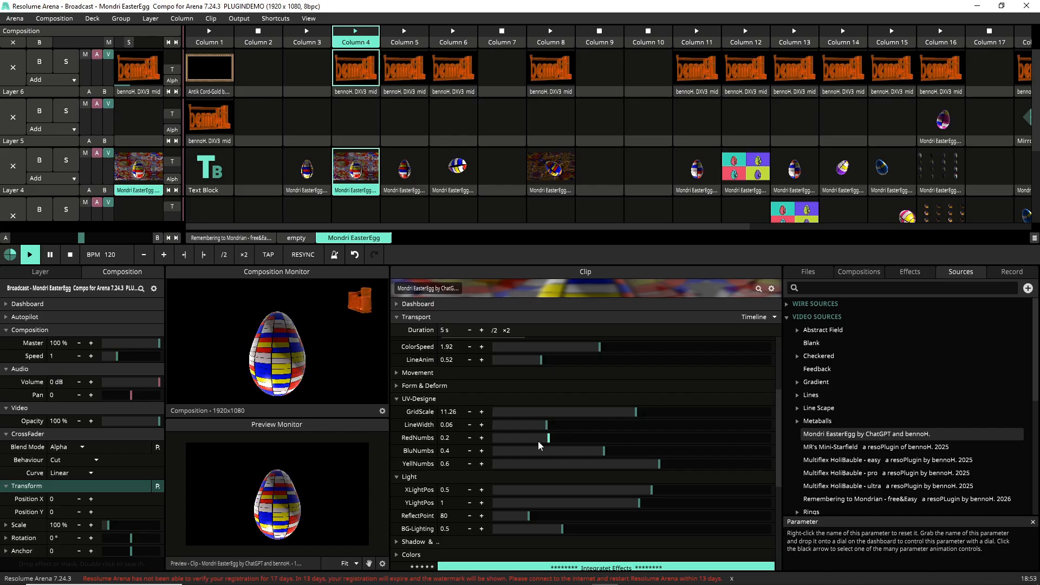
pyautogui.click(396, 399)
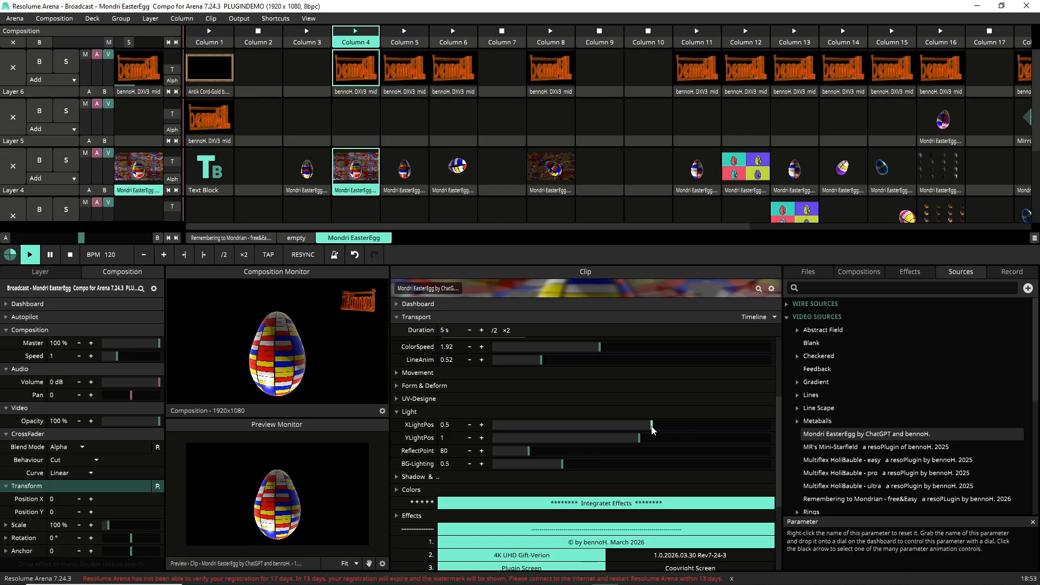
# Adjust the egg's lighting to XLightPos -0.44, YLightPos 0.49, ReflectPoint 59.14 and BG-Lighting 0.2
pyautogui.moveTo(652, 426)
pyautogui.mouseDown()
pyautogui.moveTo(724, 424)
pyautogui.moveTo(672, 425)
pyautogui.mouseUp()
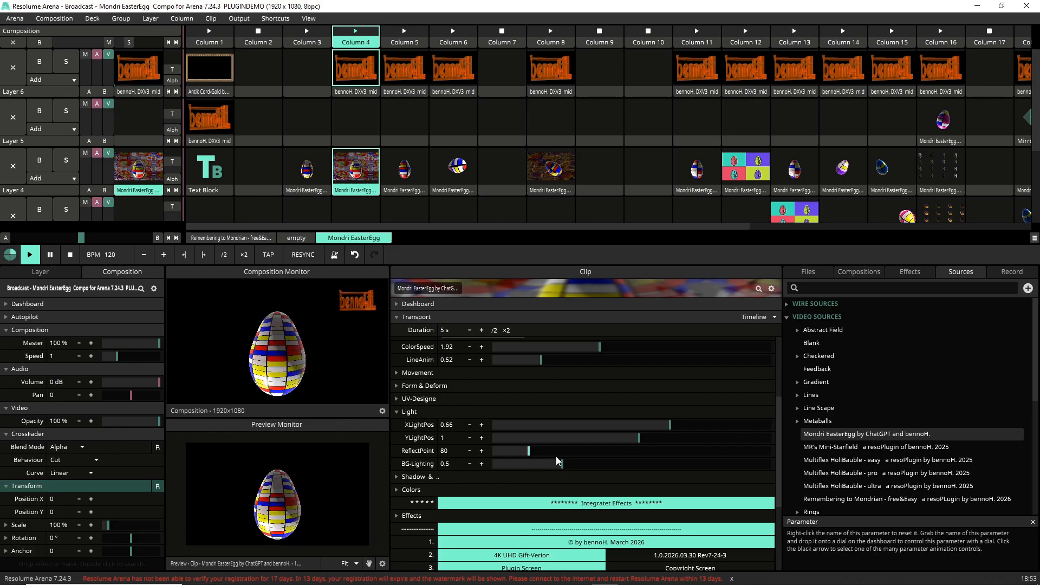
pyautogui.moveTo(527, 451); pyautogui.dragTo(499, 480)
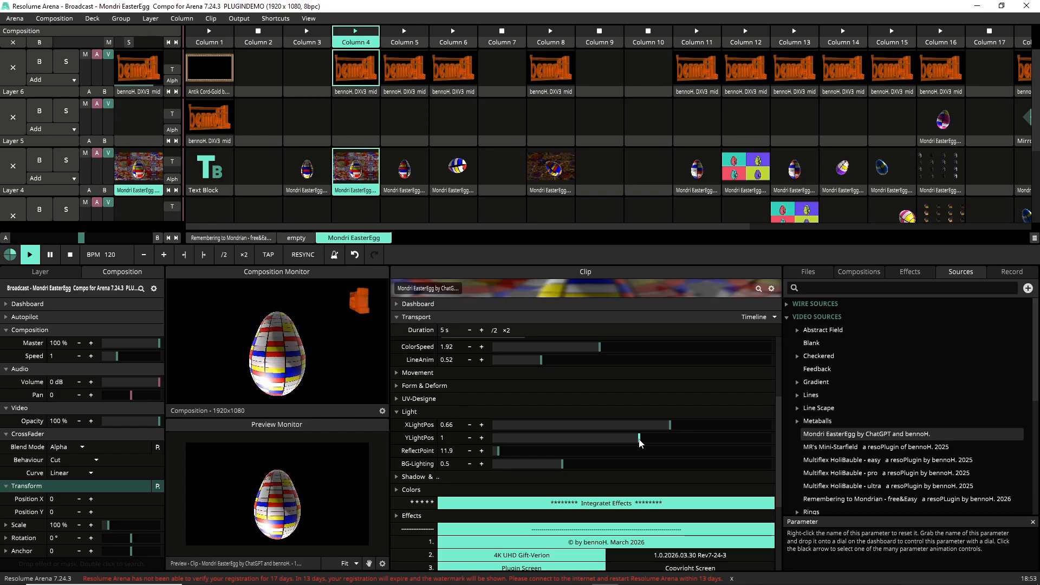
pyautogui.moveTo(640, 442)
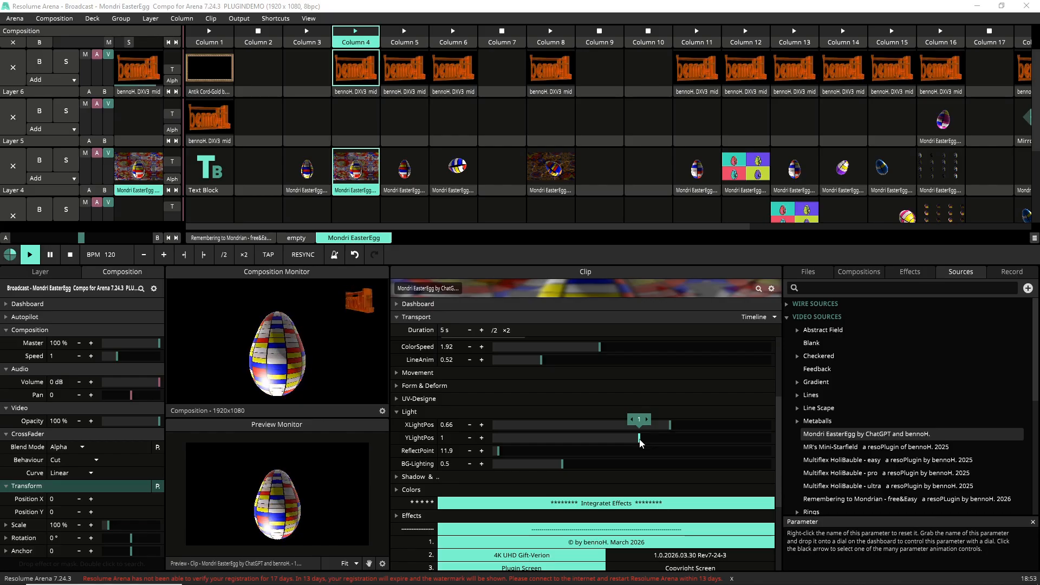
pyautogui.moveTo(640, 442); pyautogui.dragTo(524, 448)
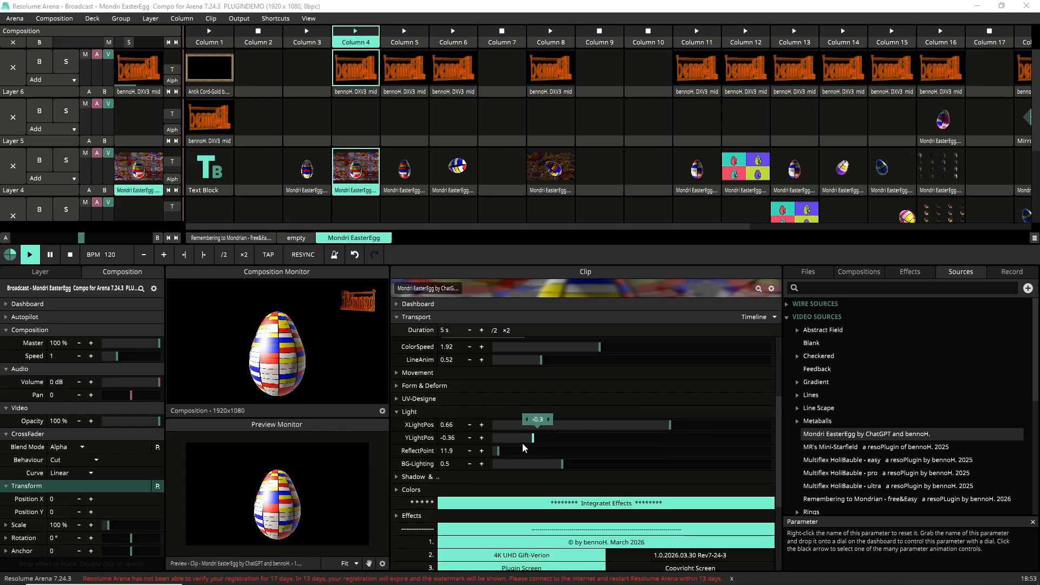
pyautogui.moveTo(672, 425); pyautogui.dragTo(479, 512)
pyautogui.moveTo(515, 467)
pyautogui.mouseDown()
pyautogui.moveTo(497, 469)
pyautogui.moveTo(525, 469)
pyautogui.mouseUp()
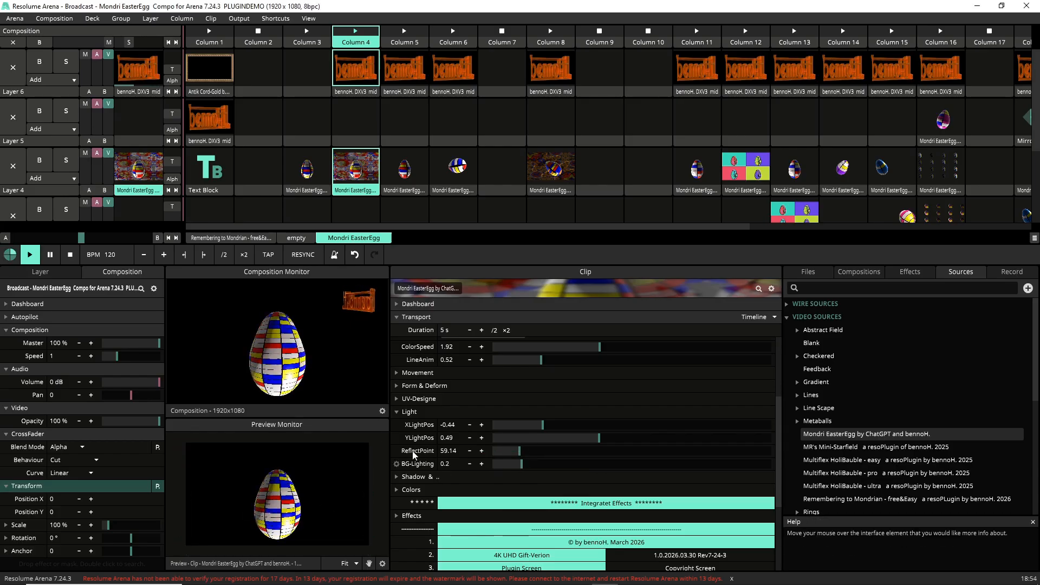
pyautogui.click(398, 414)
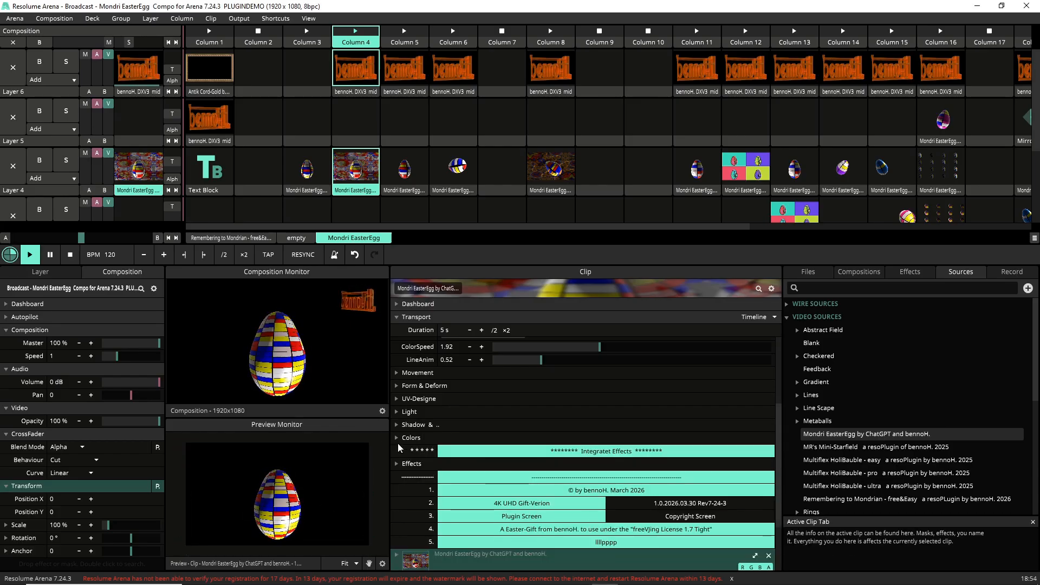
# Look over the egg's Colors parameters, and collapse the Colors and Ani-Transport settings
pyautogui.click(398, 438)
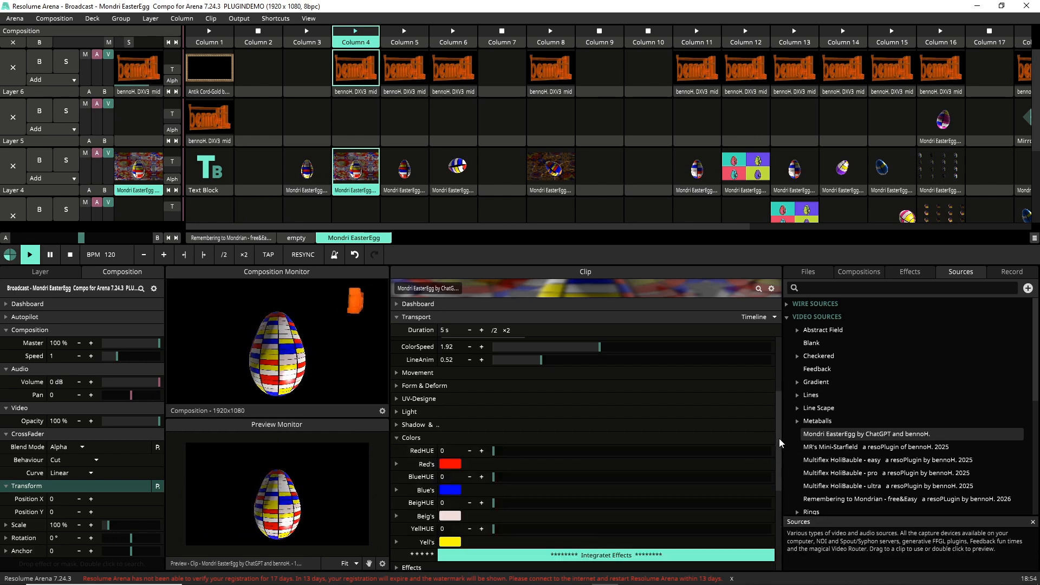
pyautogui.click(396, 438)
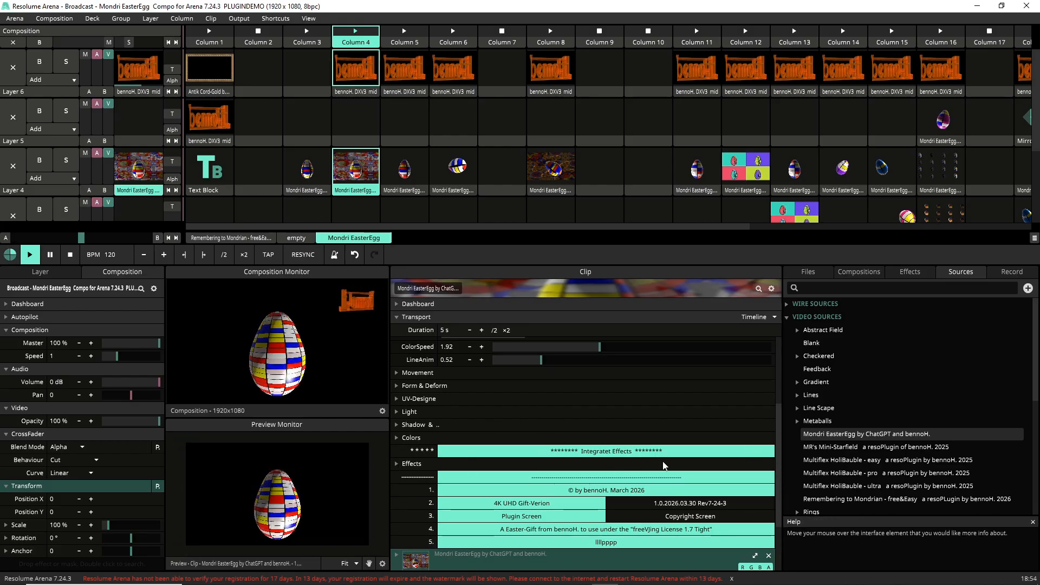
pyautogui.moveTo(779, 464); pyautogui.dragTo(769, 392)
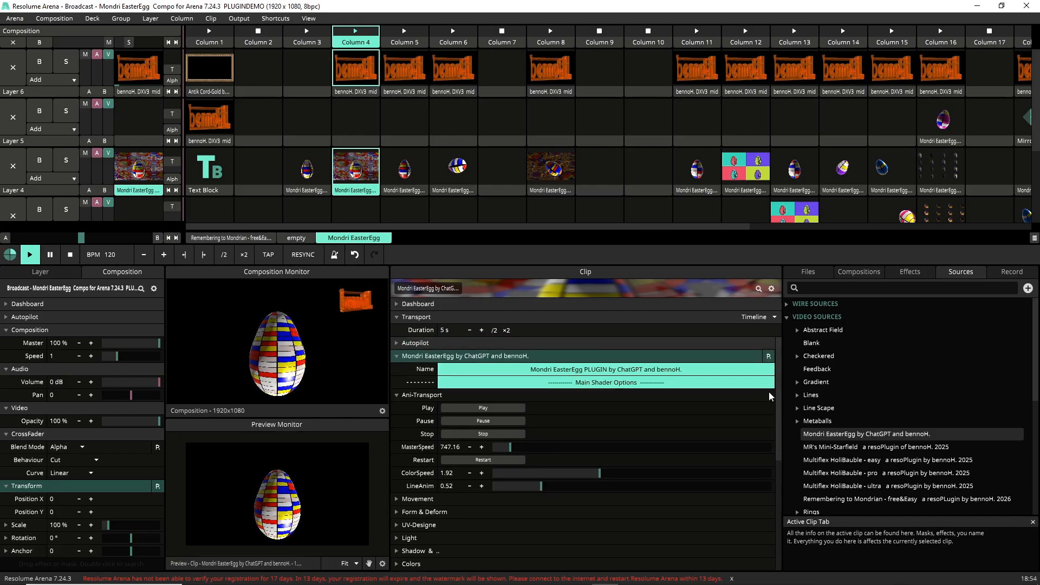
pyautogui.click(394, 395)
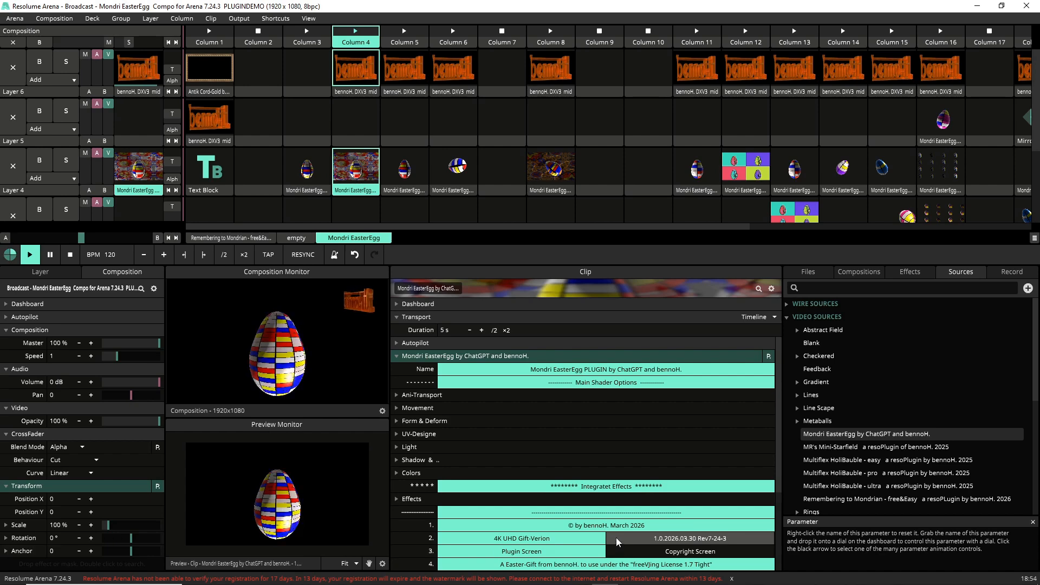
# Show the plugin's Copyright Screen in the monitors and switch back to the Plugin Screen
pyautogui.click(672, 553)
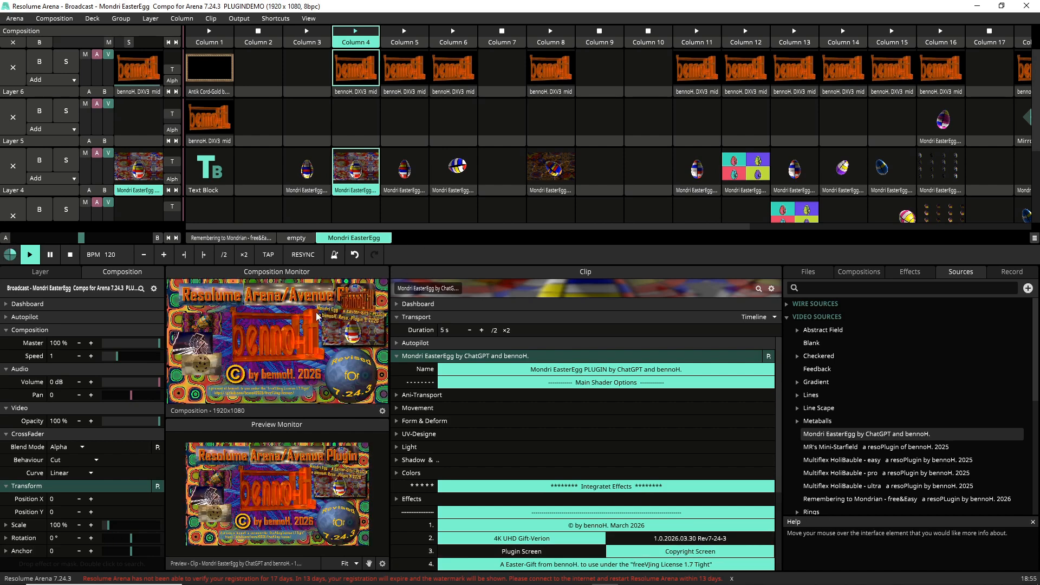
pyautogui.click(531, 556)
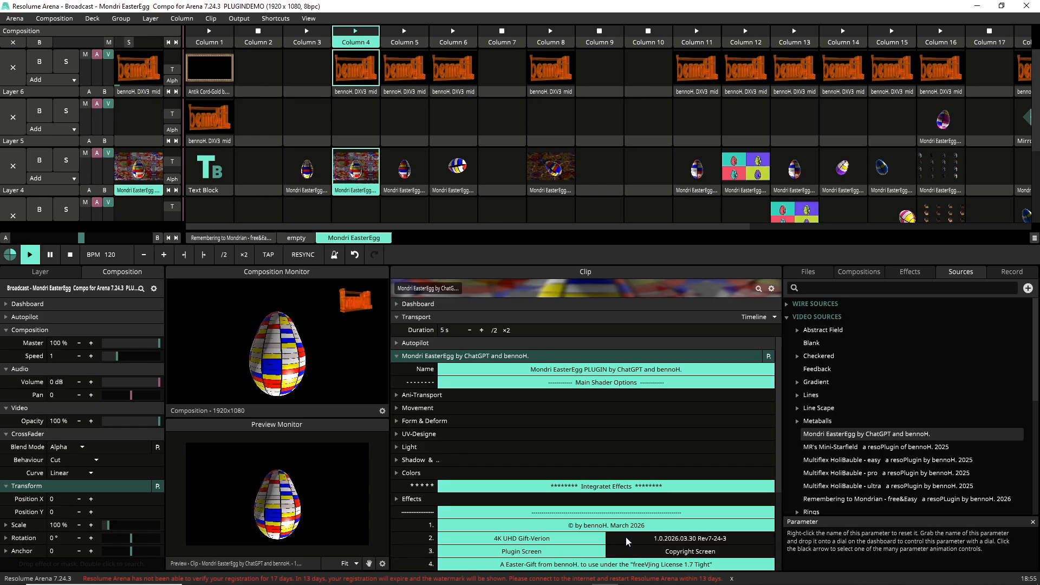
pyautogui.click(581, 538)
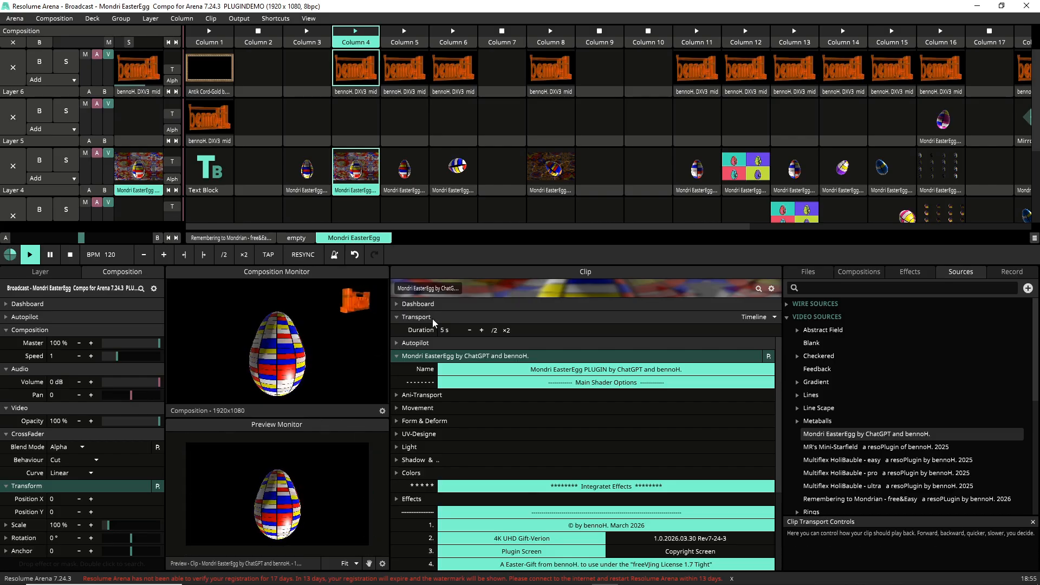
# Update the thumbnail of the Column 4 egg clip on Layer 4 to its current look
pyautogui.rightClick(359, 184)
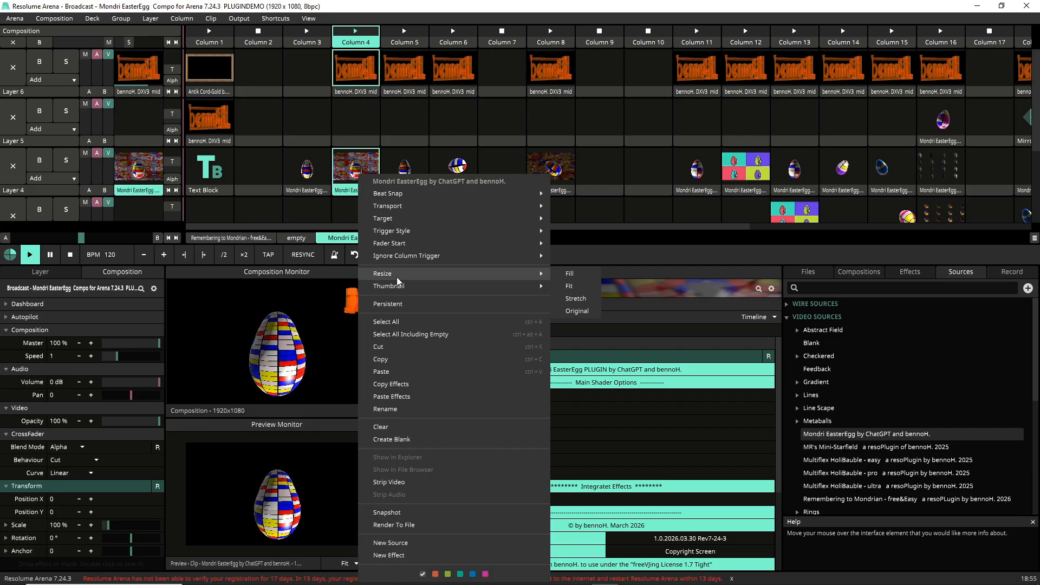
pyautogui.moveTo(395, 285)
pyautogui.click(599, 288)
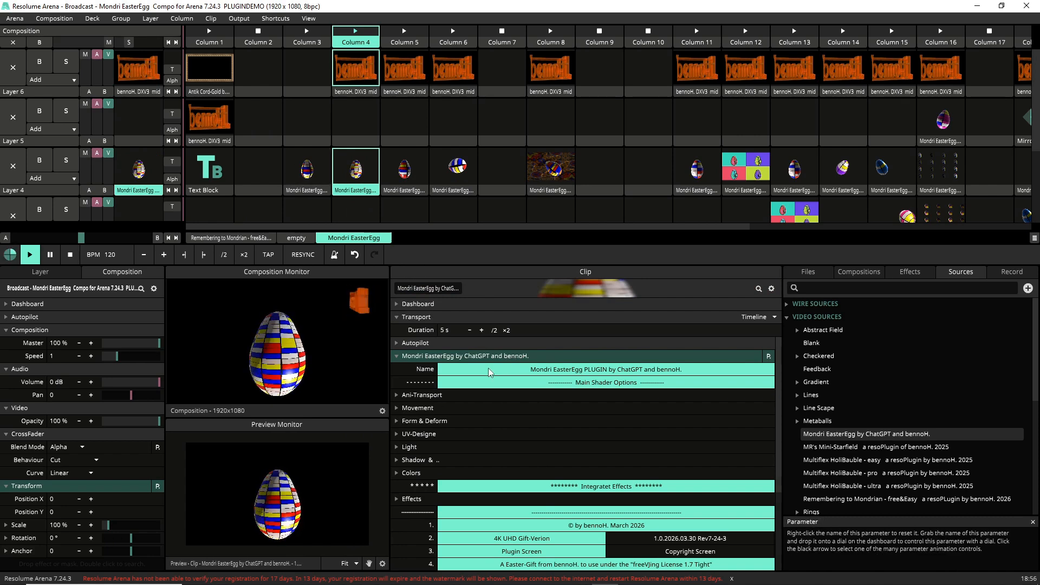
pyautogui.rightClick(364, 193)
pyautogui.moveTo(364, 194)
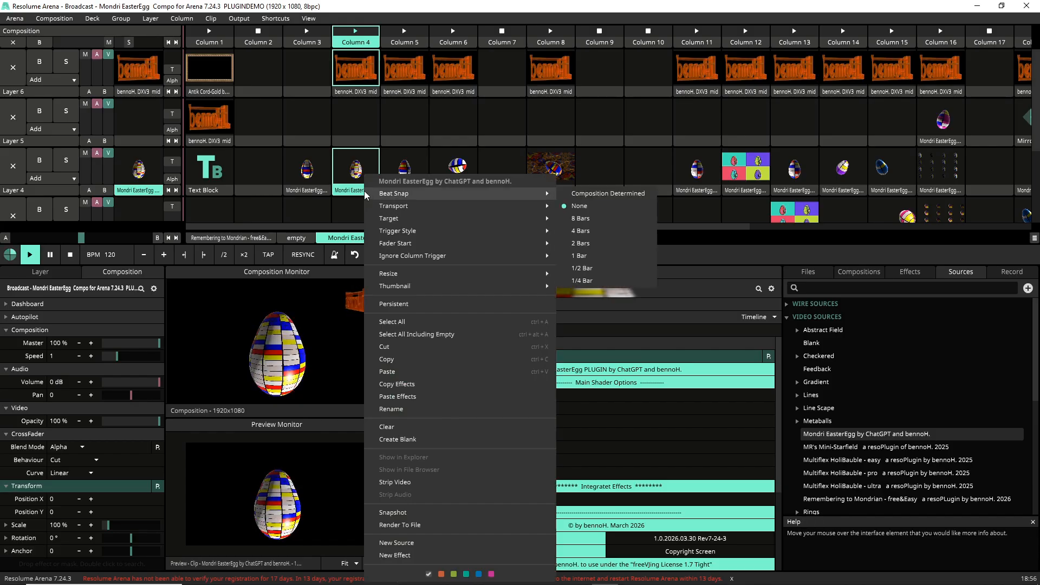
pyautogui.moveTo(406, 223)
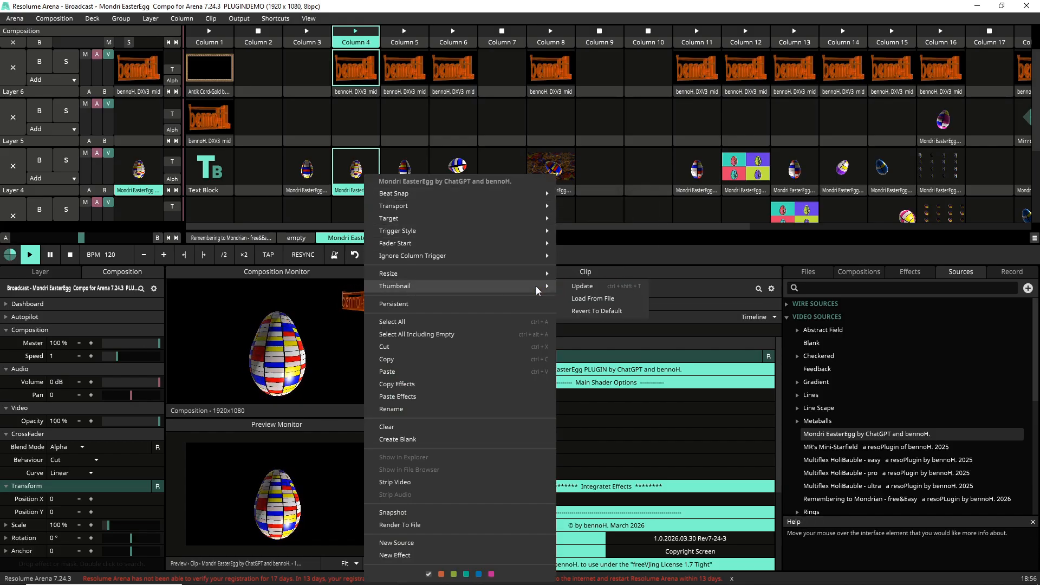
pyautogui.click(574, 290)
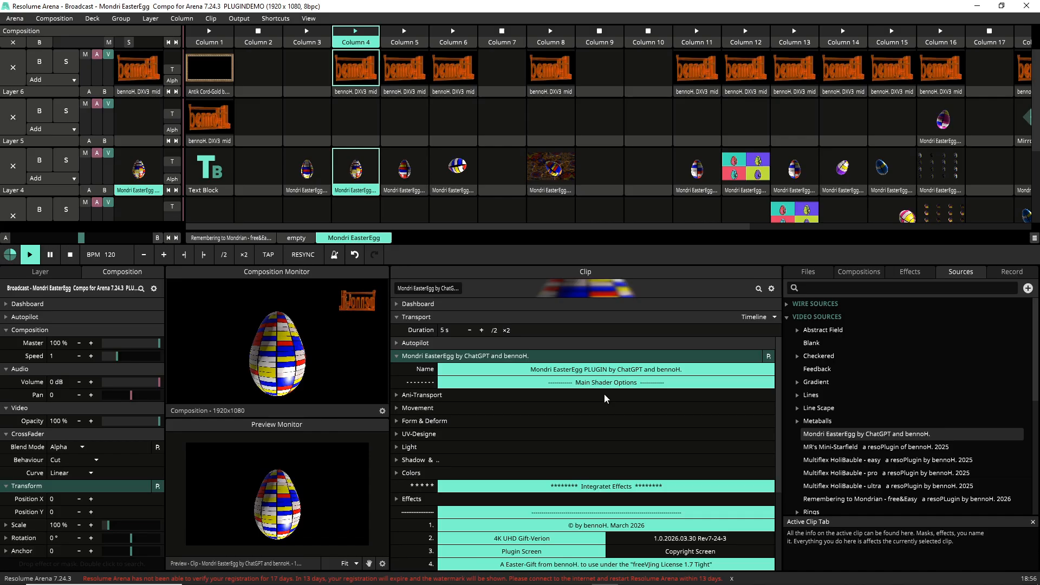
# Change the egg's Beig's color to orange with the color picker in the Colors settings
pyautogui.click(396, 357)
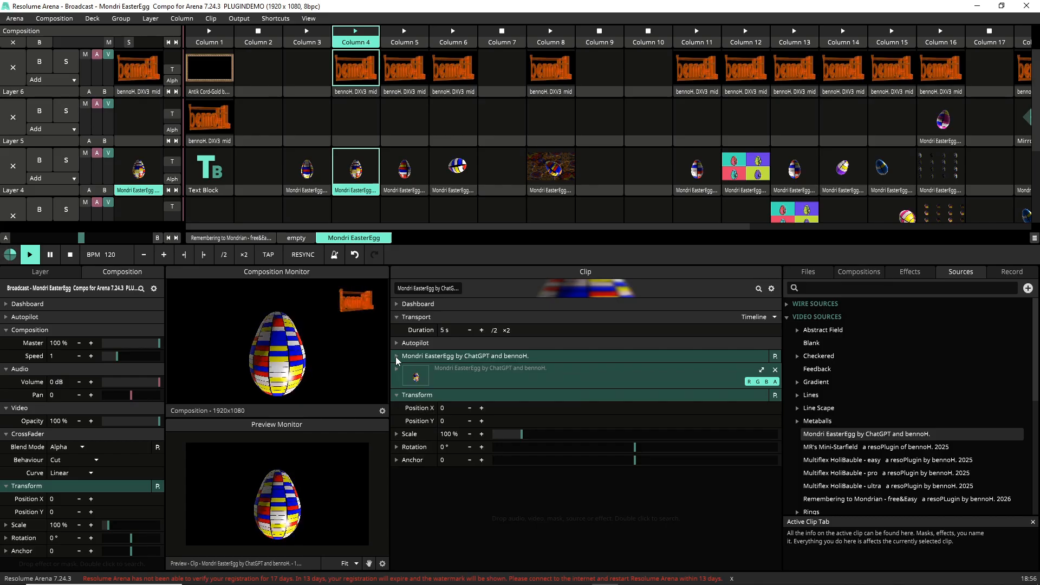
pyautogui.click(396, 356)
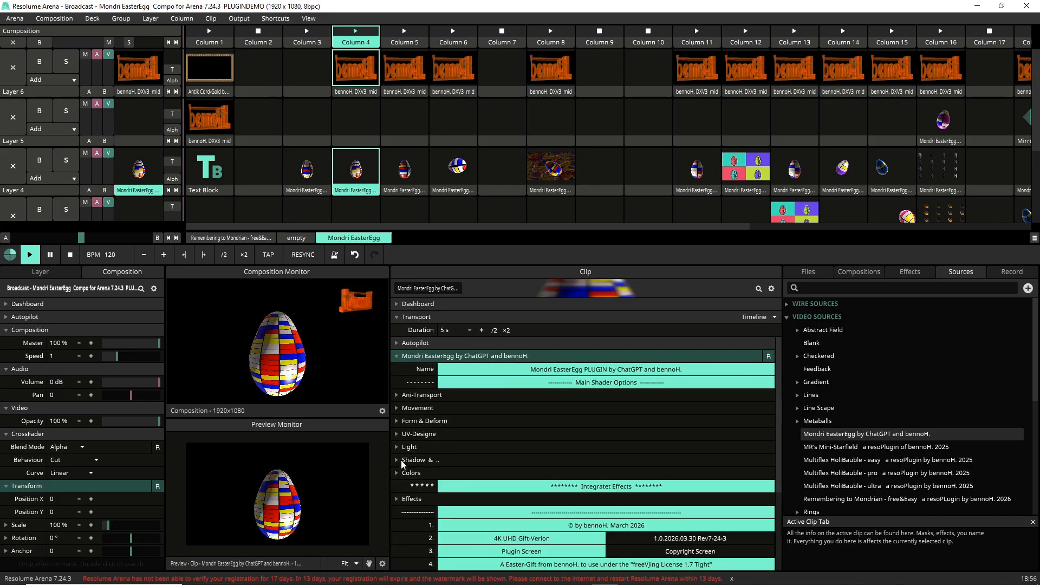
pyautogui.click(401, 477)
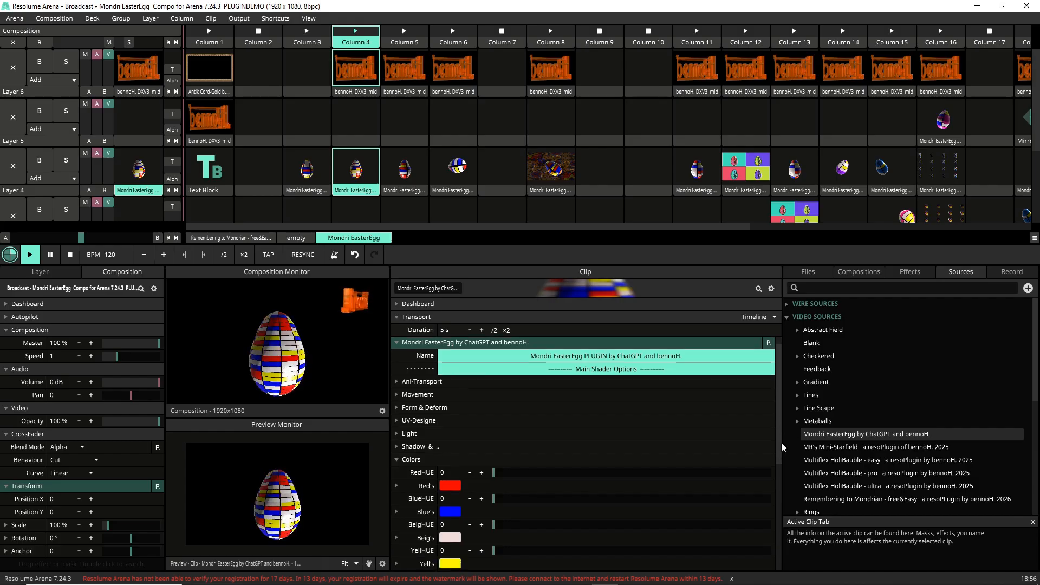
pyautogui.scroll(-4, 780, 436)
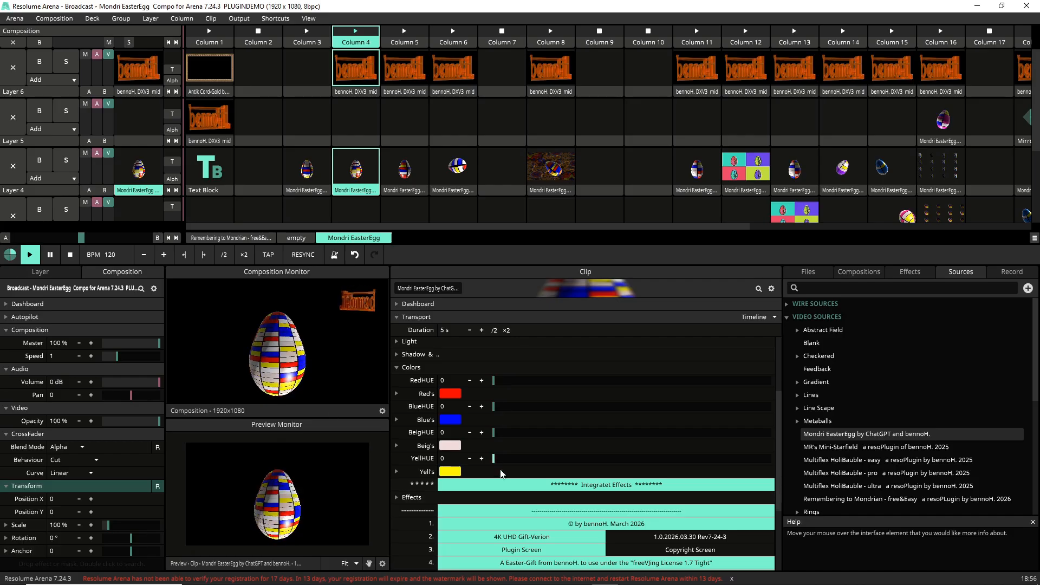
pyautogui.click(450, 449)
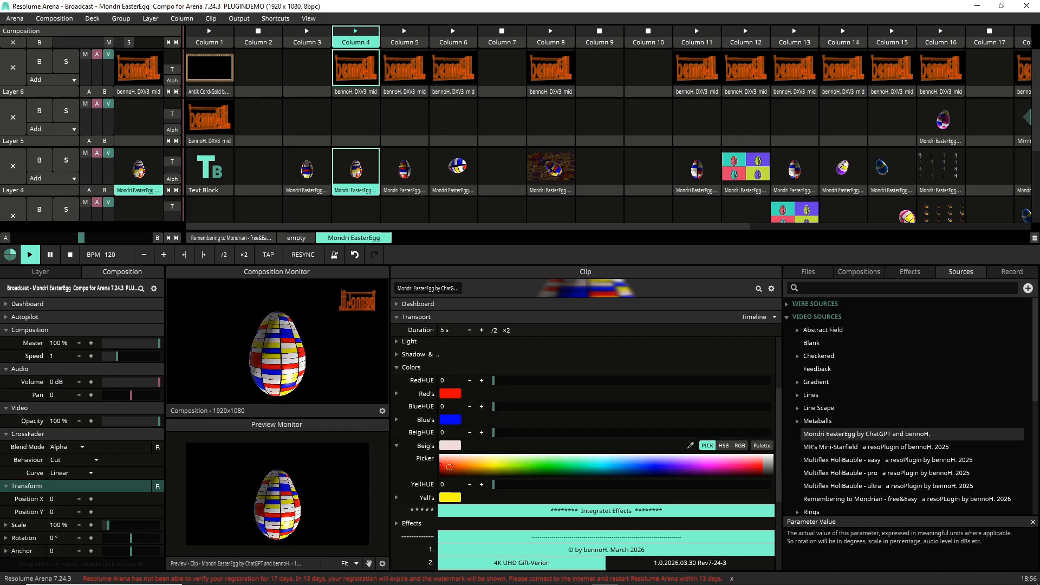
pyautogui.click(477, 454)
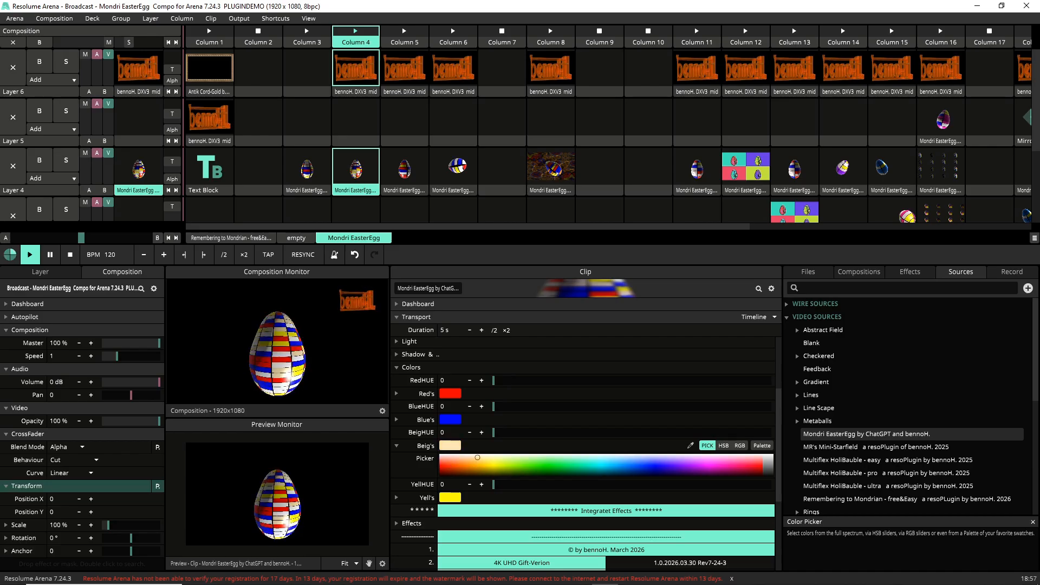
pyautogui.click(470, 464)
pyautogui.click(469, 461)
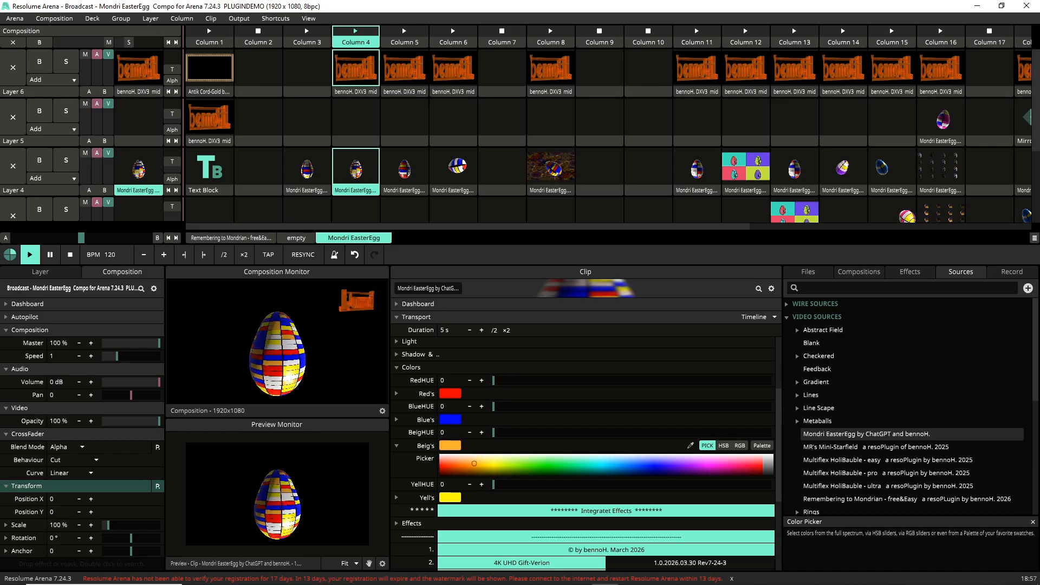
pyautogui.moveTo(470, 462); pyautogui.dragTo(466, 465)
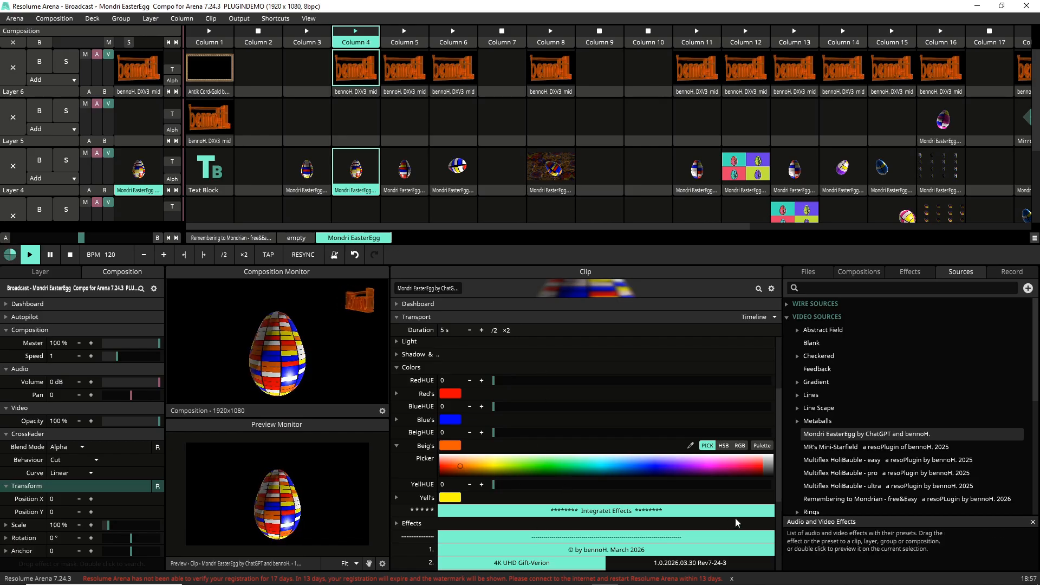
# Lighten the egg's Beig's color to a very pale peach with the color picker
pyautogui.click(447, 447)
pyautogui.click(447, 447)
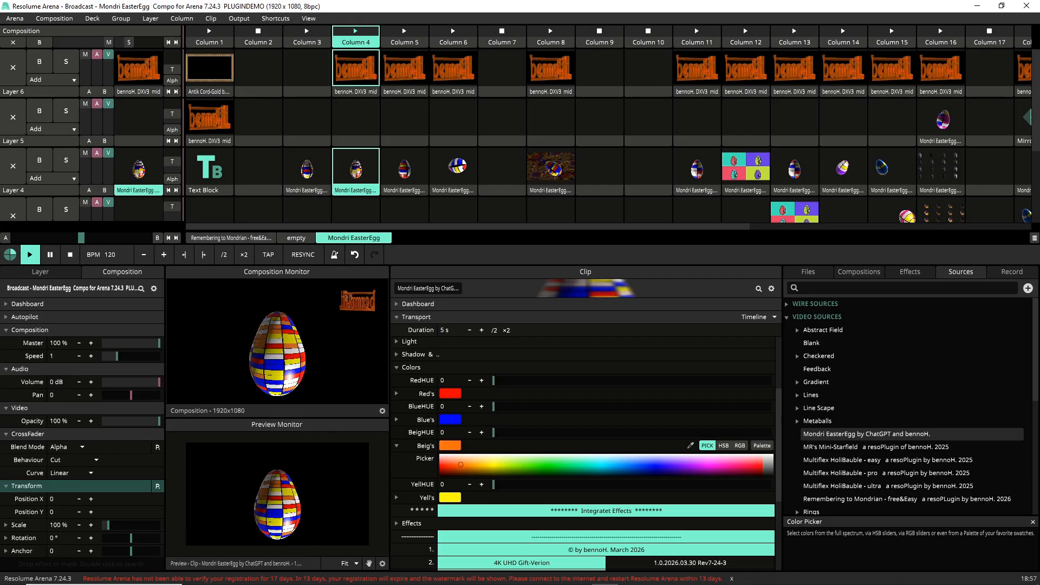
pyautogui.moveTo(460, 467); pyautogui.dragTo(451, 458)
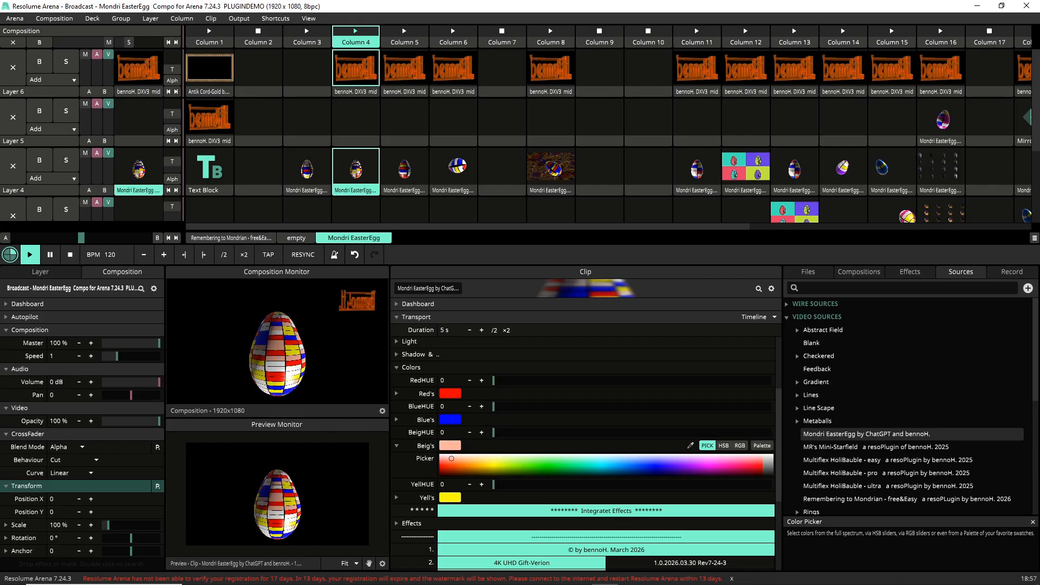
pyautogui.moveTo(450, 458); pyautogui.dragTo(456, 459)
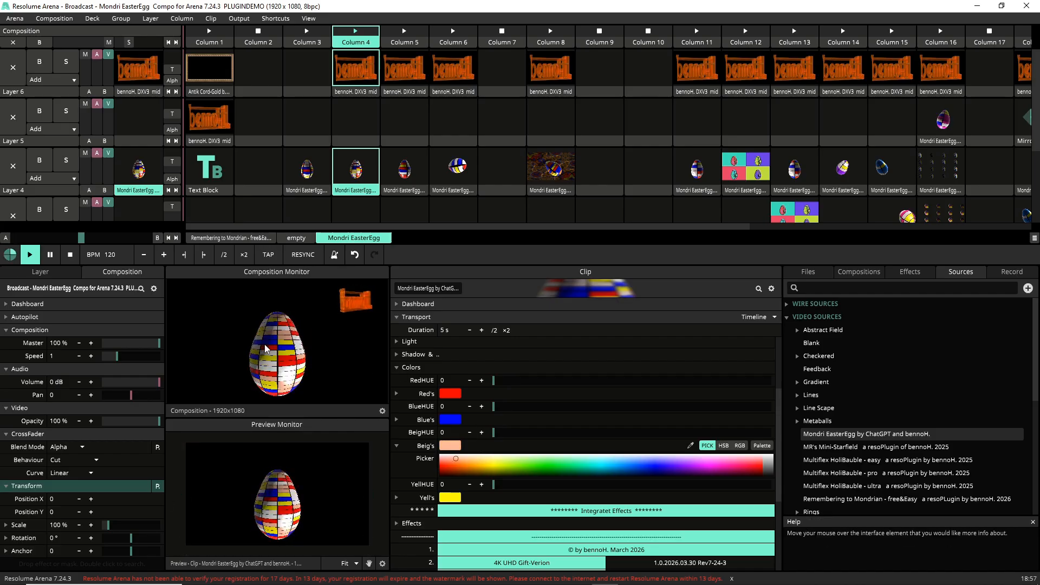
pyautogui.click(455, 456)
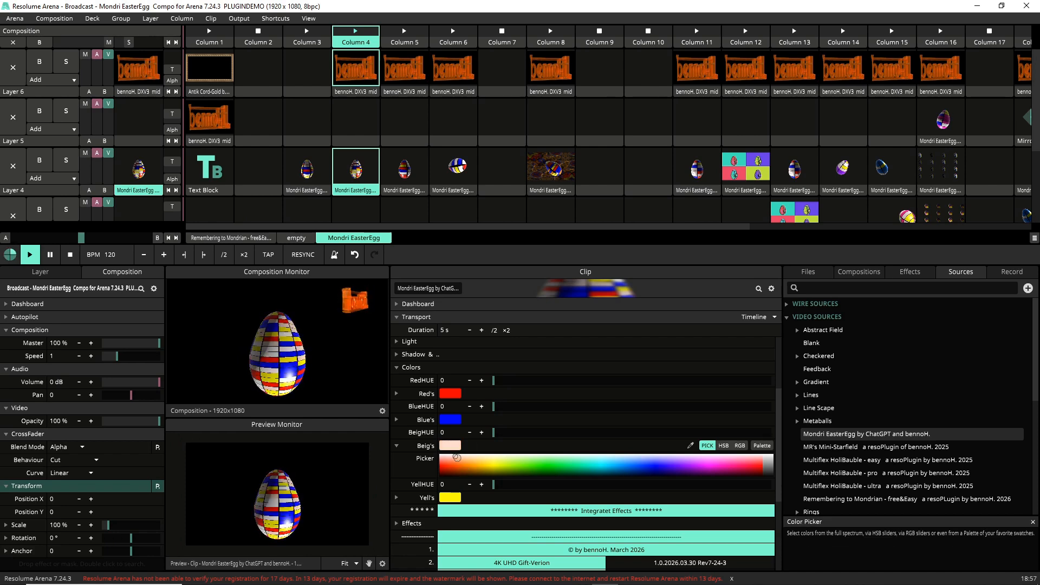
pyautogui.click(457, 458)
pyautogui.moveTo(457, 459); pyautogui.dragTo(457, 455)
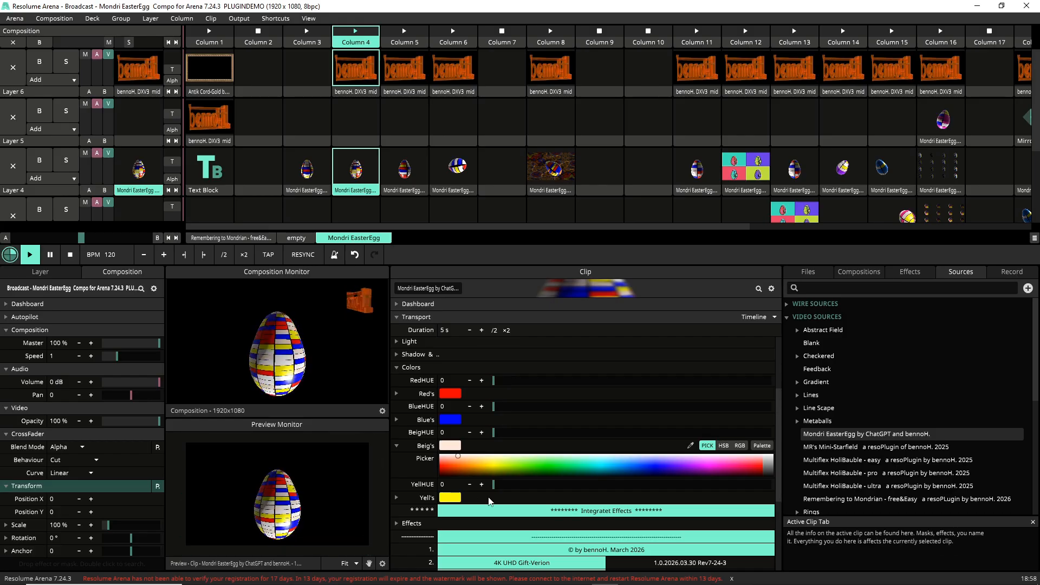
# Set the egg's Beig's color to a vivid reddish orange with the color picker
pyautogui.click(461, 463)
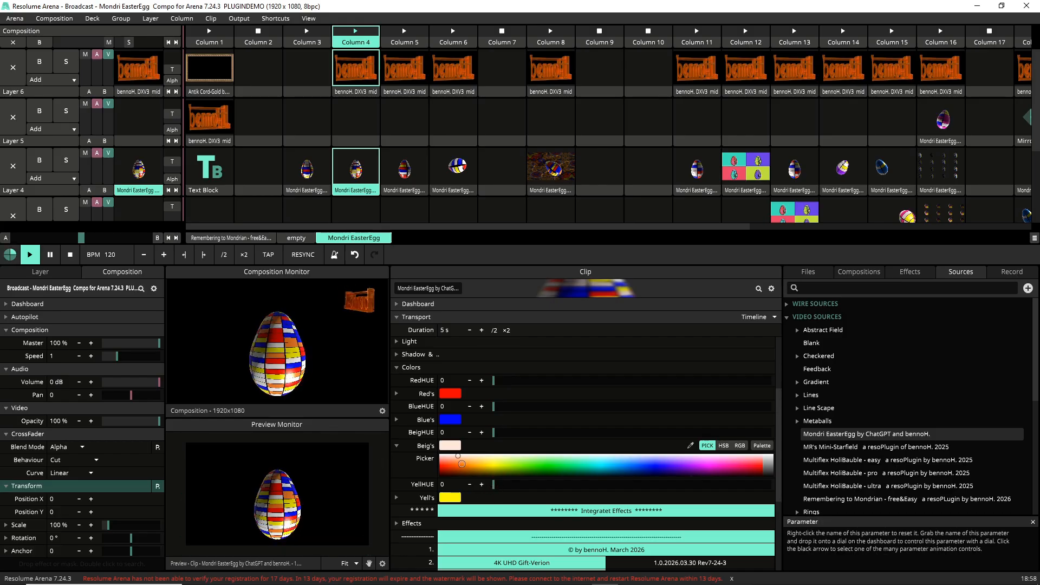
pyautogui.moveTo(461, 464); pyautogui.dragTo(456, 466)
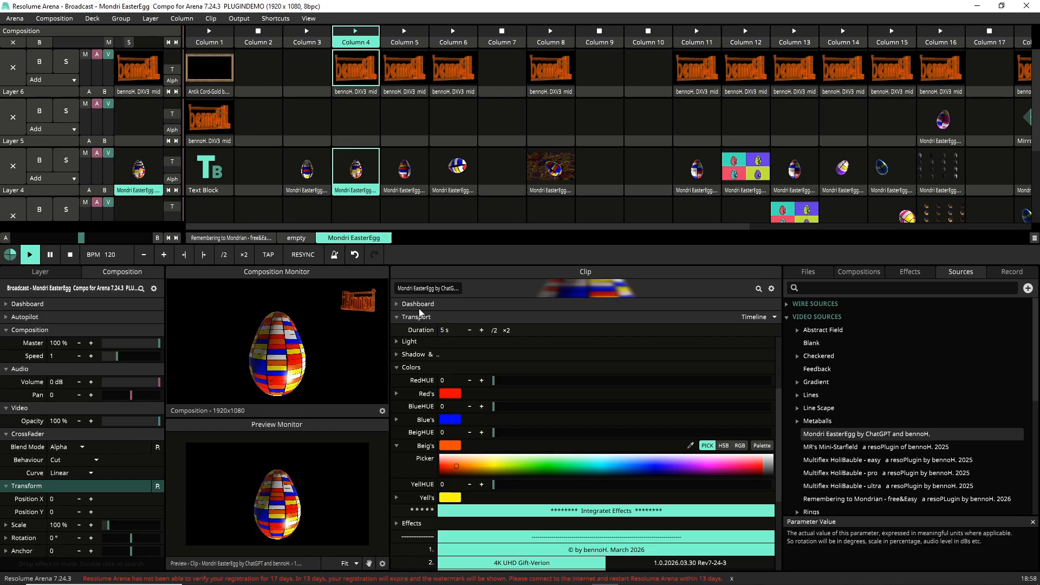
# Make the egg's block pattern coarser by setting GridScale to 4.5 in the UV-Designe settings
pyautogui.moveTo(779, 444); pyautogui.dragTo(763, 402)
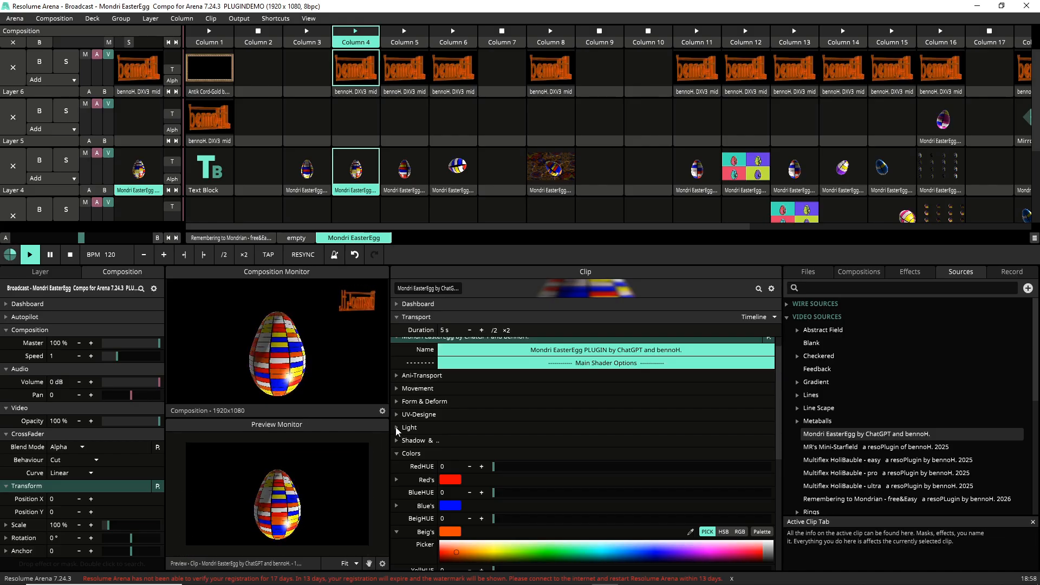
pyautogui.click(398, 401)
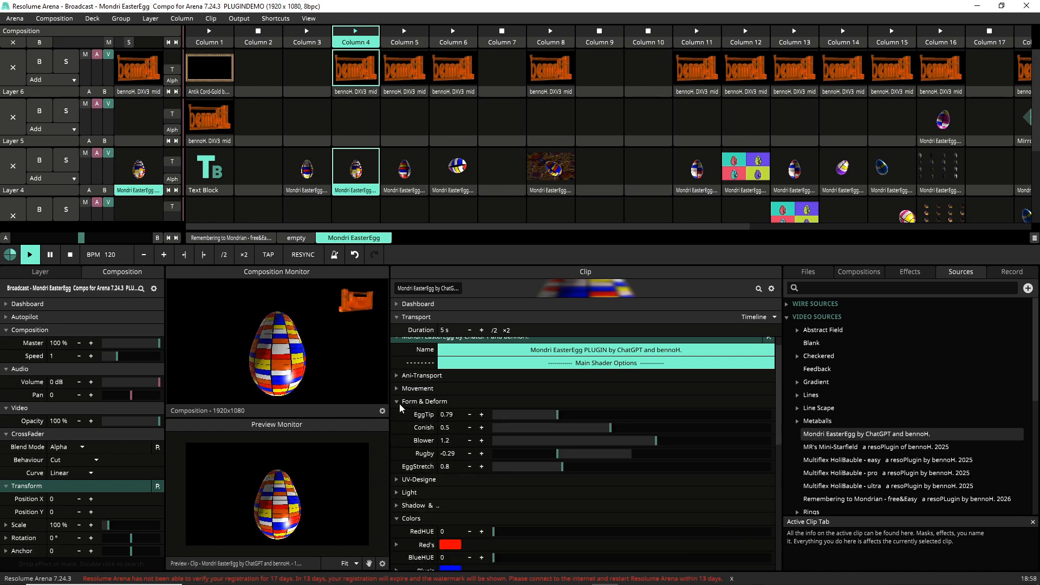
pyautogui.click(398, 403)
pyautogui.click(399, 413)
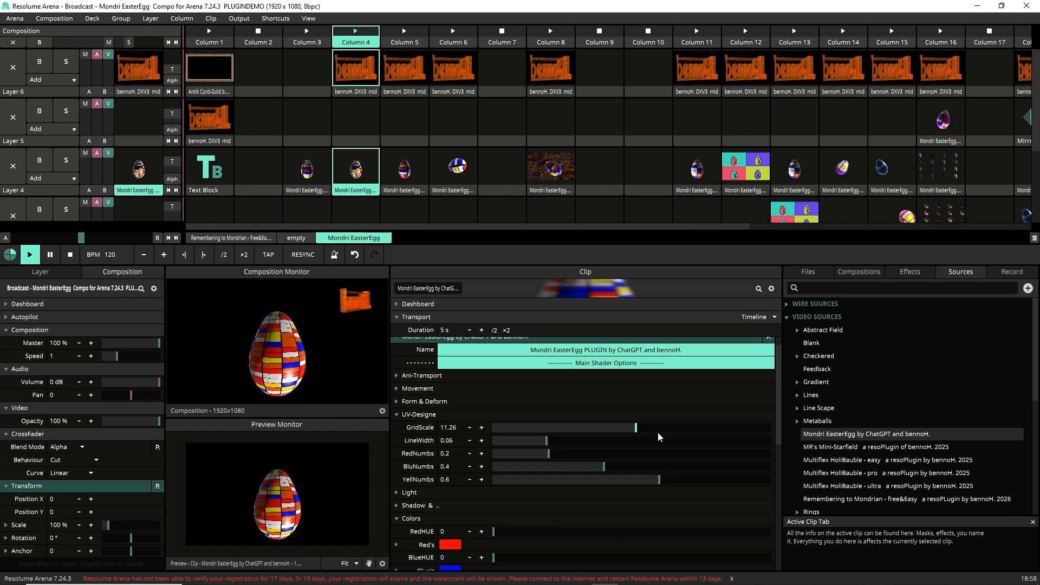
pyautogui.moveTo(637, 429); pyautogui.dragTo(532, 444)
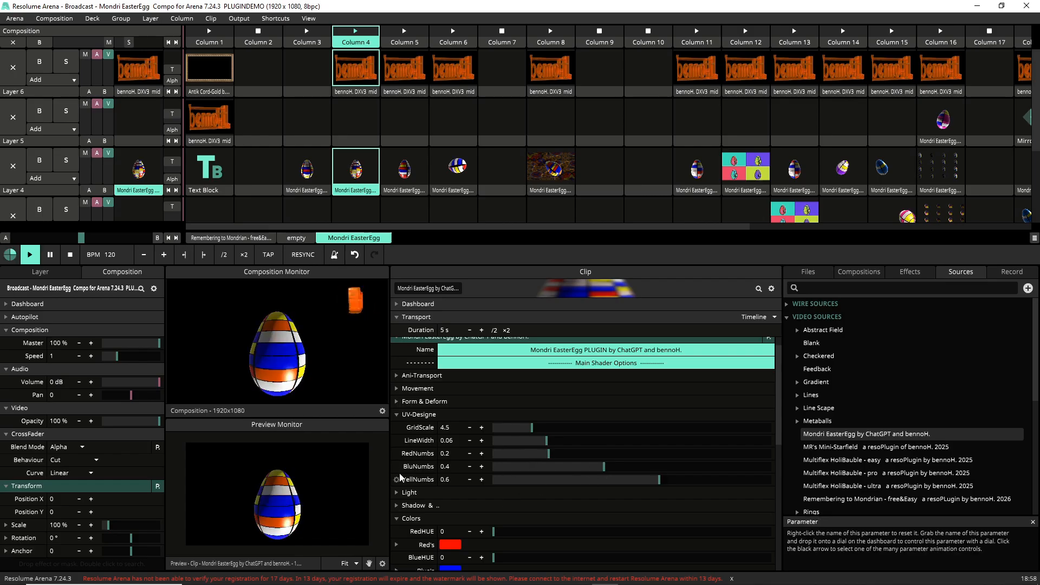
# Make the egg almost entirely blue by setting LineWidth, RedNumbs and YellNumbs to 0 and BluNumbs to 0.9
pyautogui.moveTo(657, 481); pyautogui.dragTo(534, 489)
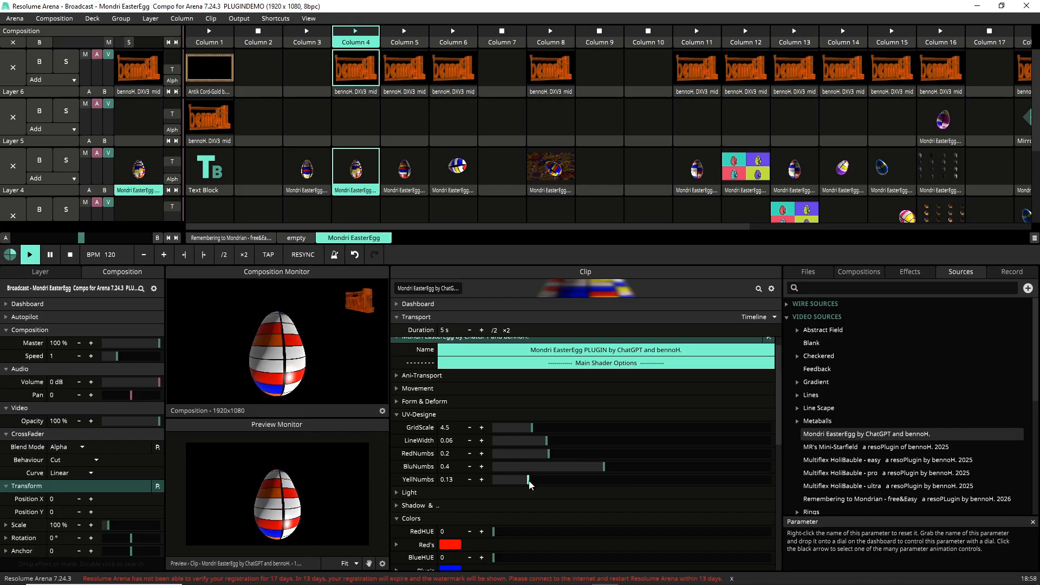
pyautogui.moveTo(528, 485)
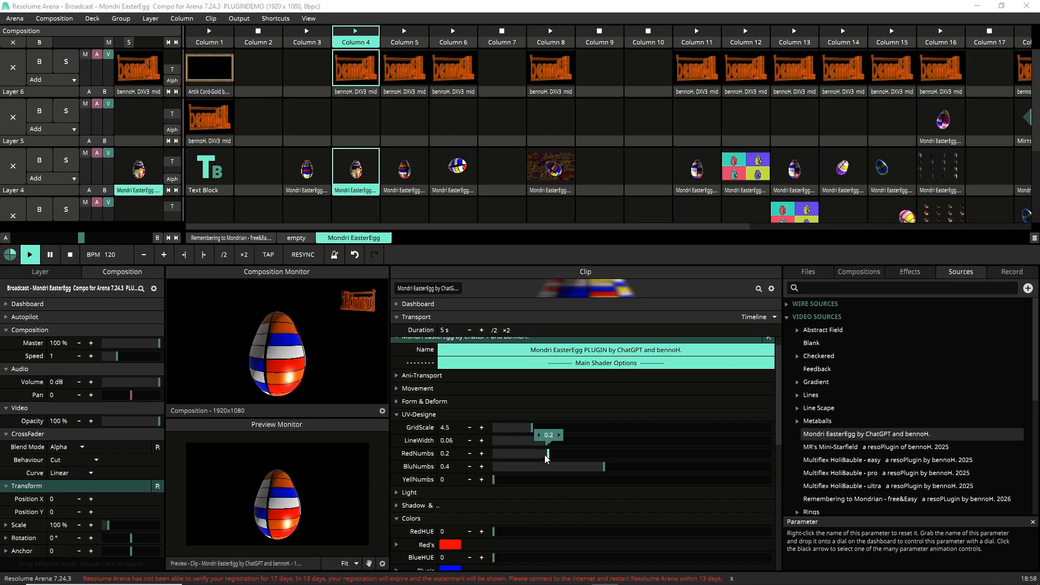
pyautogui.moveTo(491, 450); pyautogui.dragTo(453, 458)
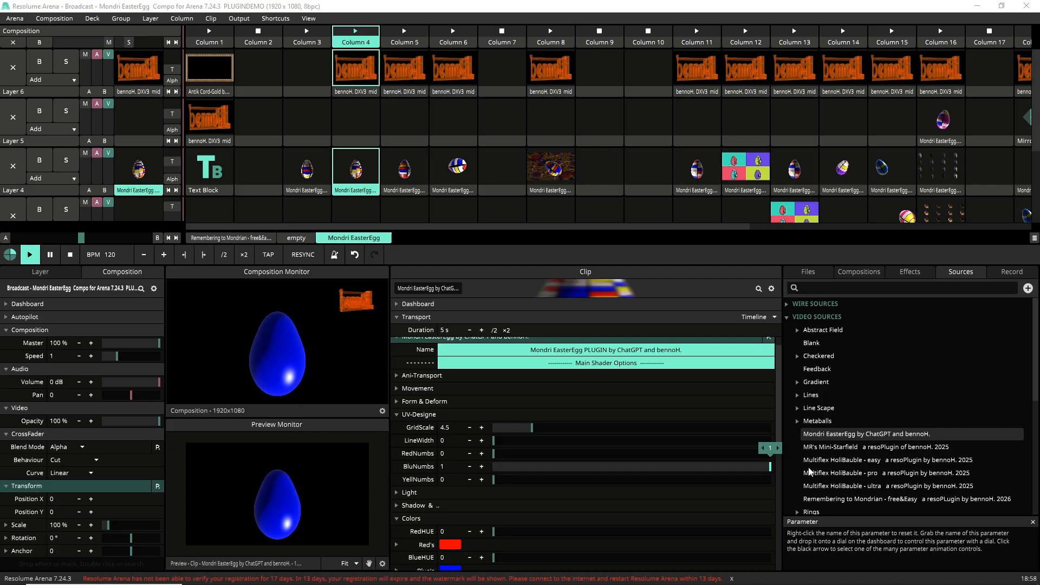
pyautogui.moveTo(810, 471); pyautogui.dragTo(639, 459)
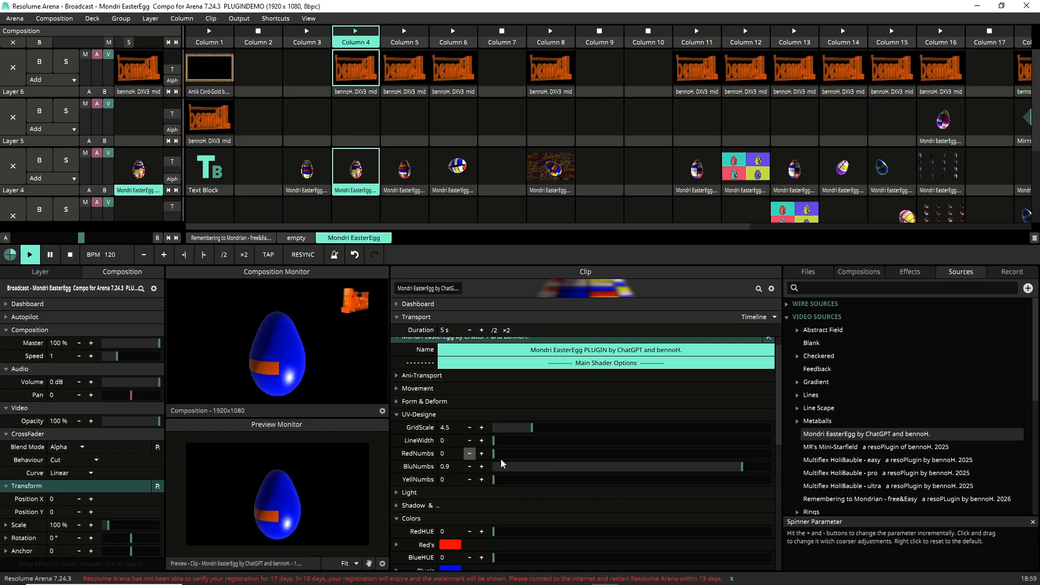
# Vary the egg's share of blue blocks by lowering BluNumbs to 0 and raising it again, settling on 0.49
pyautogui.moveTo(746, 465); pyautogui.dragTo(623, 493)
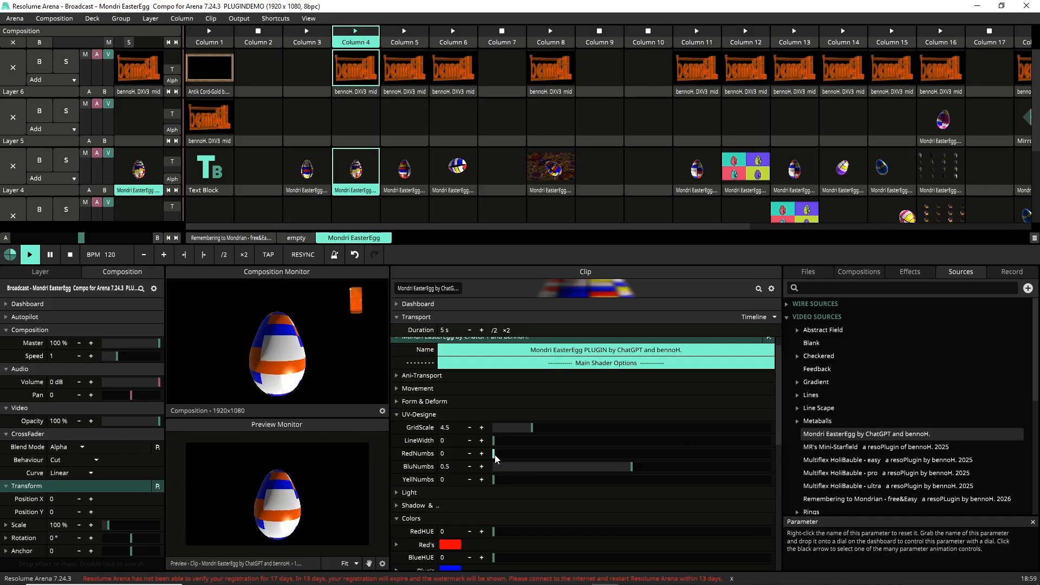
pyautogui.moveTo(636, 471); pyautogui.dragTo(496, 477)
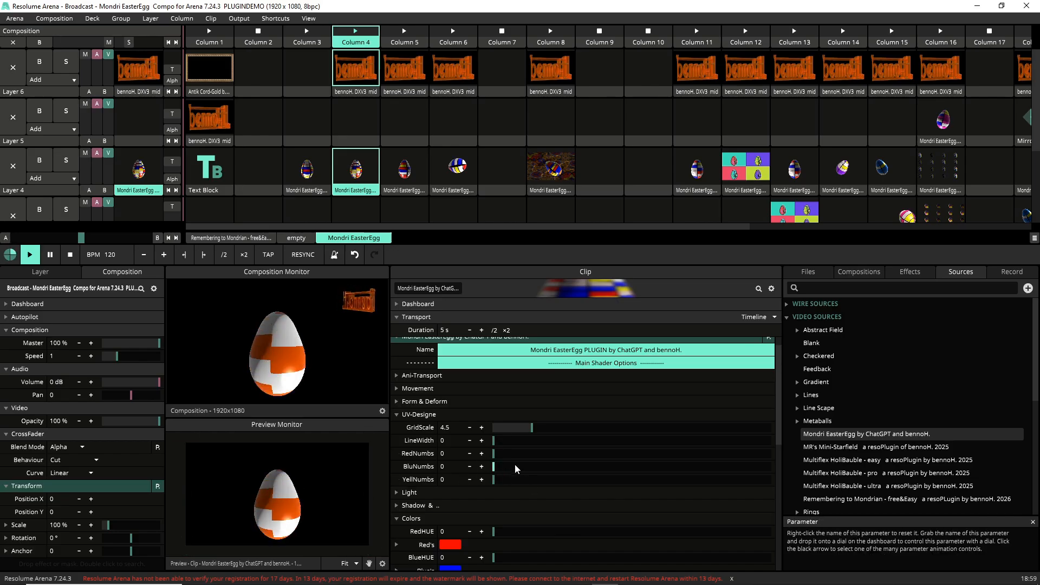
pyautogui.moveTo(494, 470); pyautogui.dragTo(707, 437)
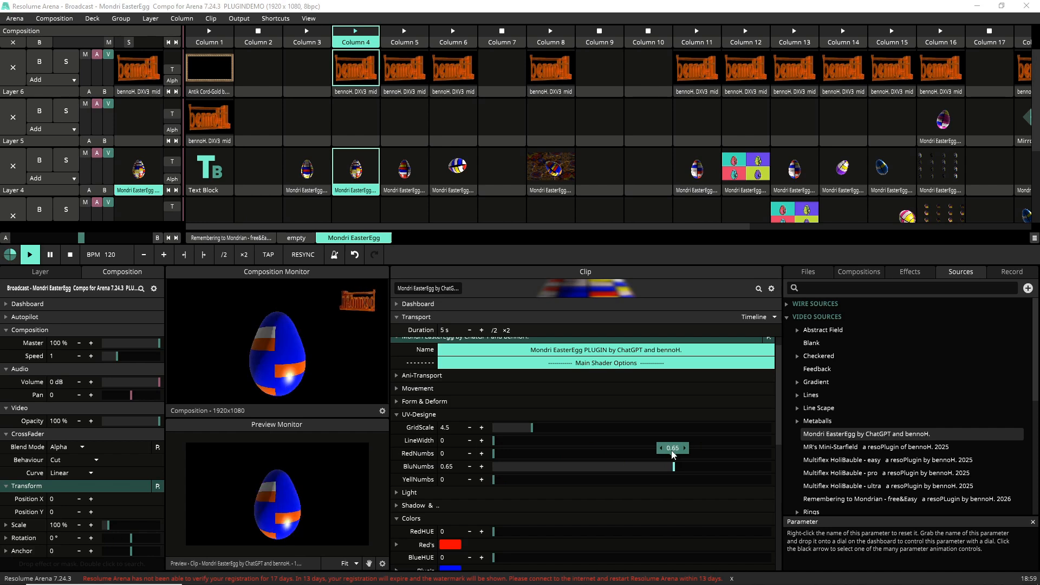
pyautogui.moveTo(677, 454); pyautogui.dragTo(627, 465)
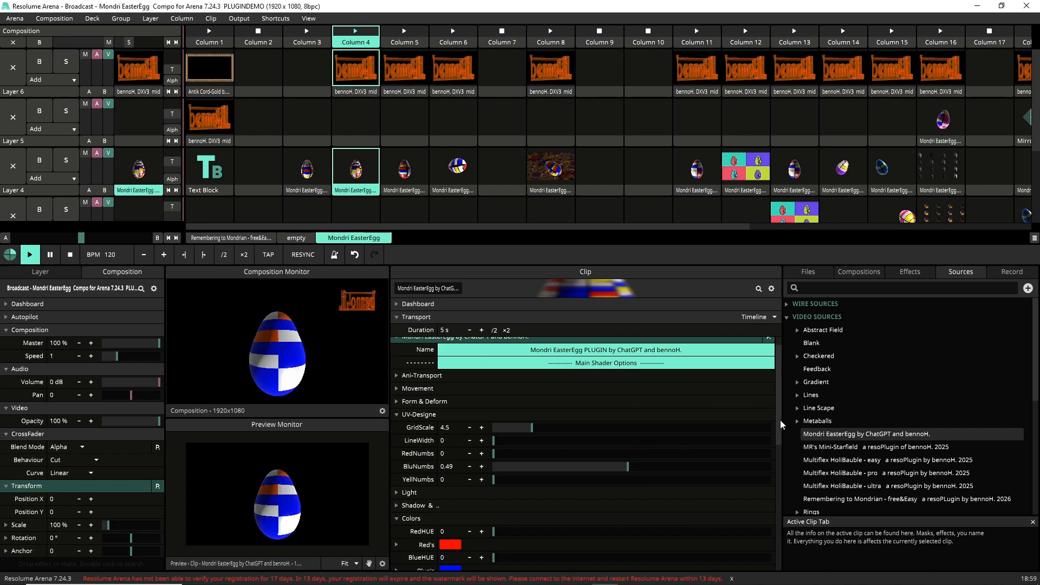
# Shift the hue of the egg's yellow by raising YellHUE to about 0.32 in the Colors settings
pyautogui.moveTo(779, 419); pyautogui.dragTo(776, 505)
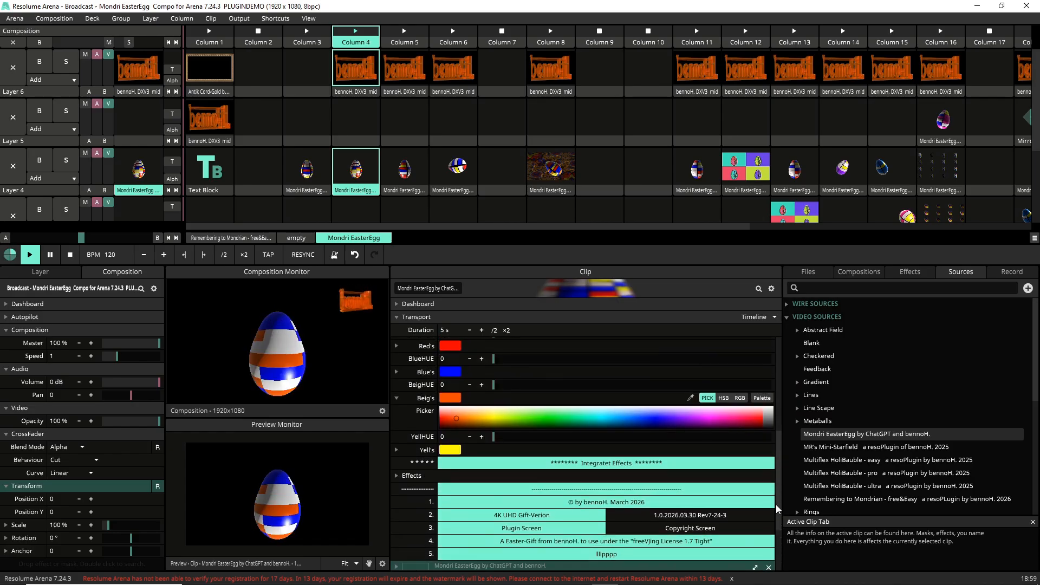
pyautogui.moveTo(776, 505); pyautogui.dragTo(775, 484)
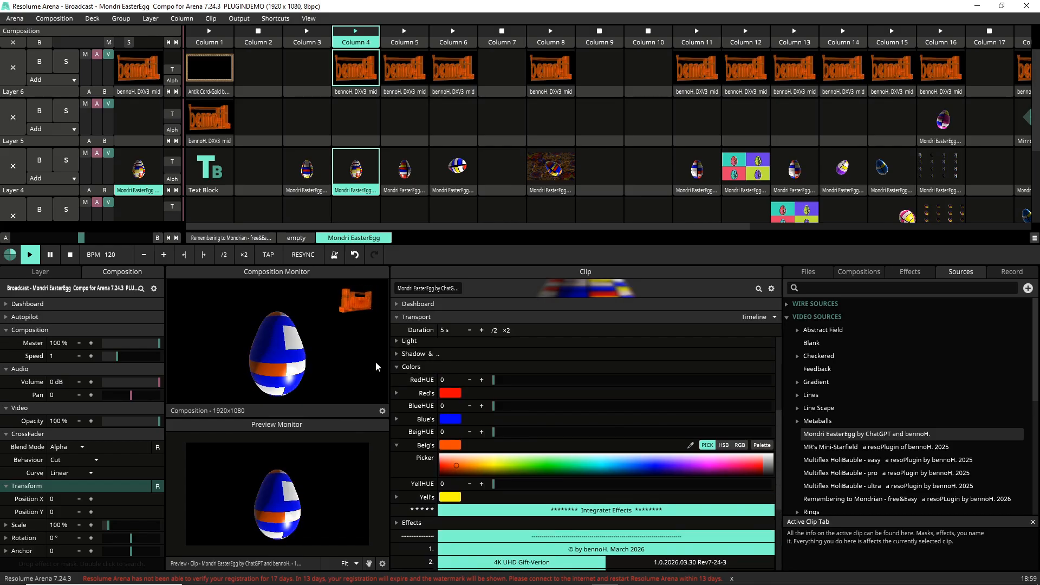
pyautogui.click(454, 447)
pyautogui.click(448, 446)
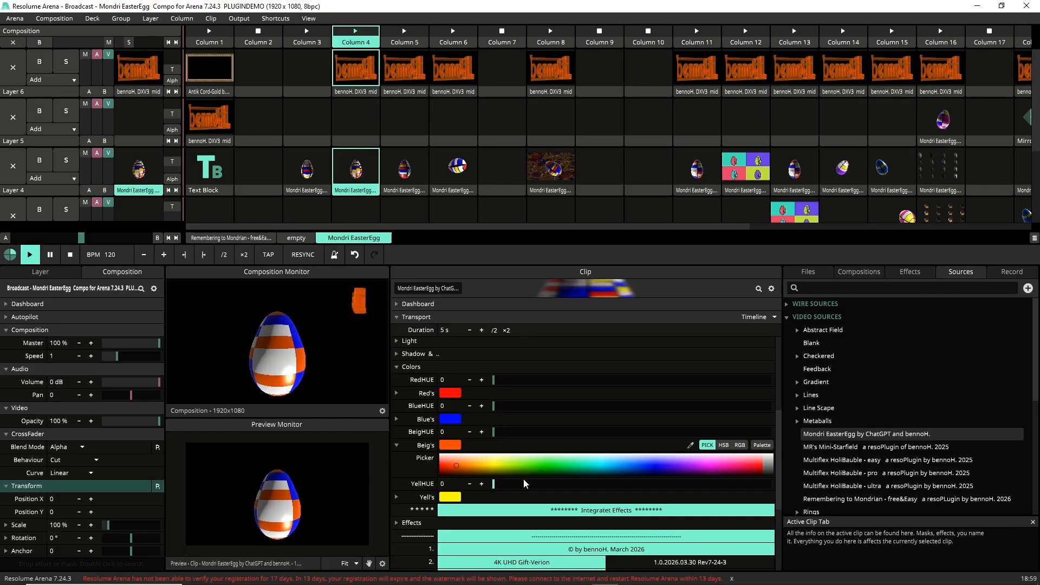
pyautogui.moveTo(495, 482); pyautogui.dragTo(543, 481)
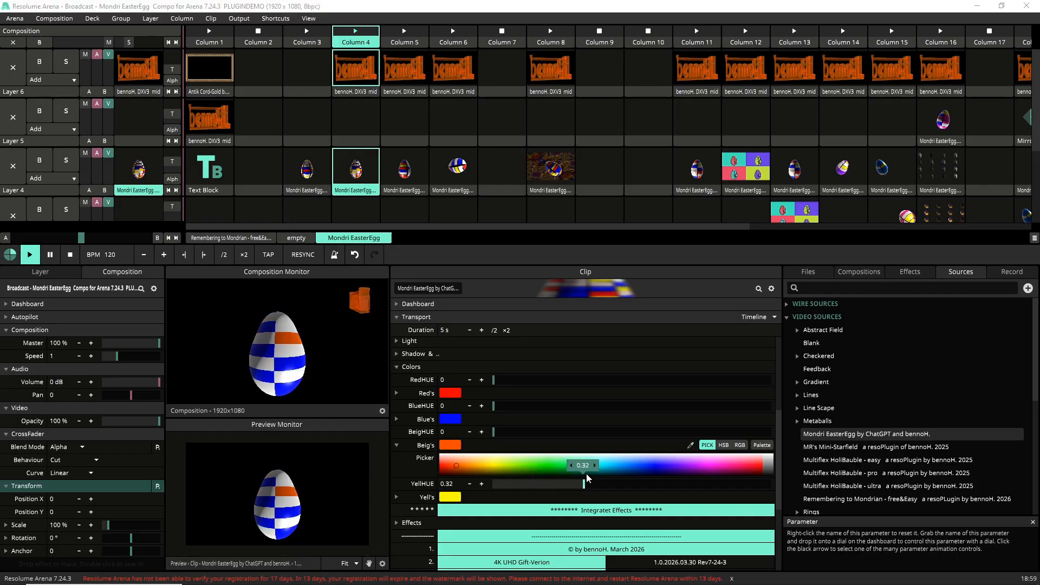